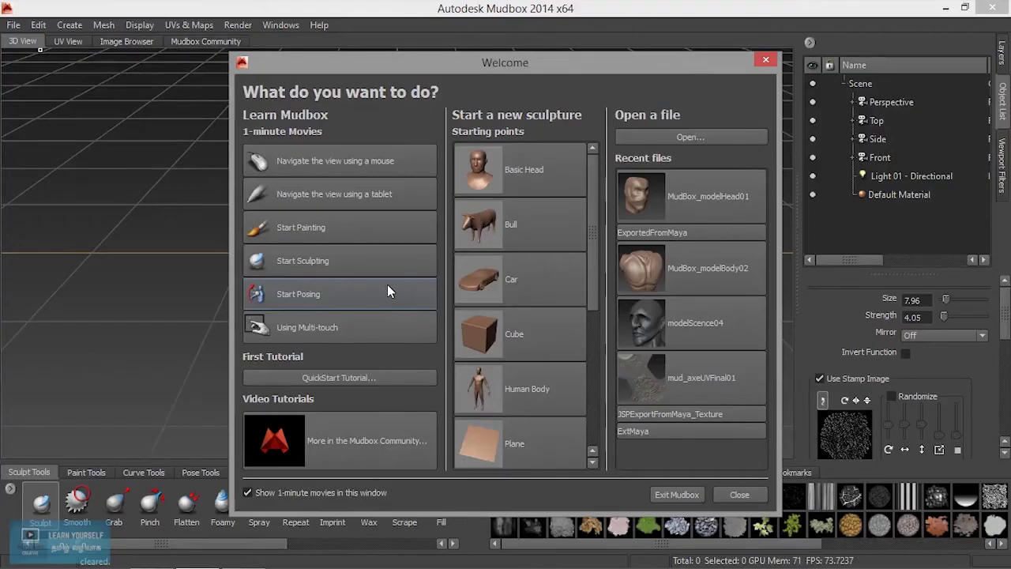
Start a new Basic Head sculpture from the Welcome dialog
left_click(507, 178)
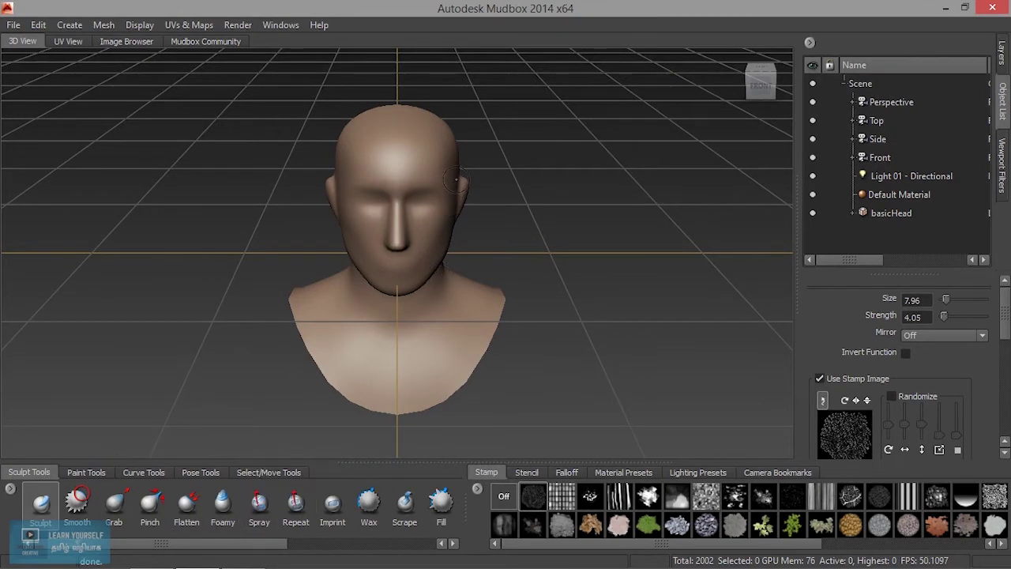
key("2")
key("3")
key("4")
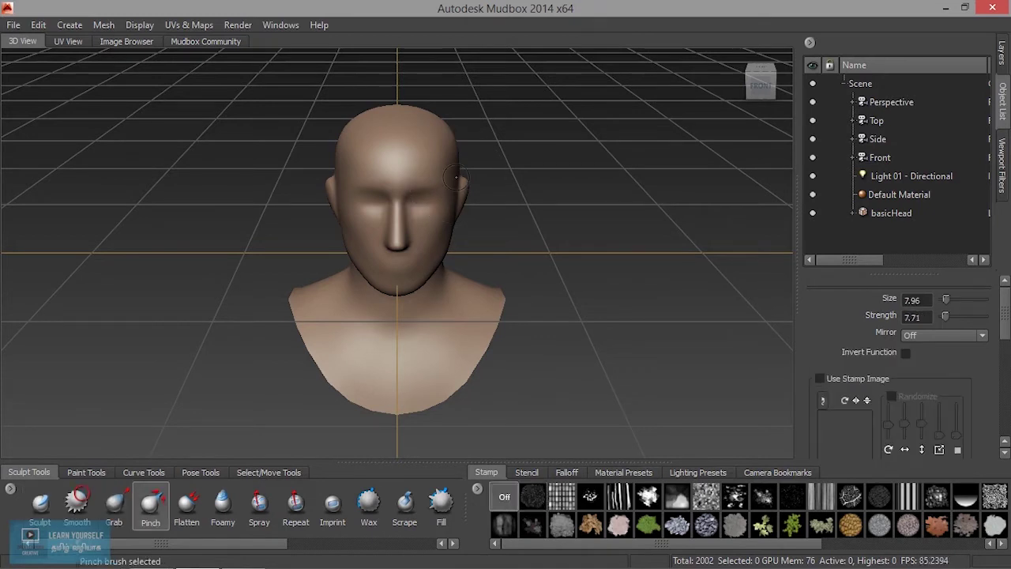
key("5")
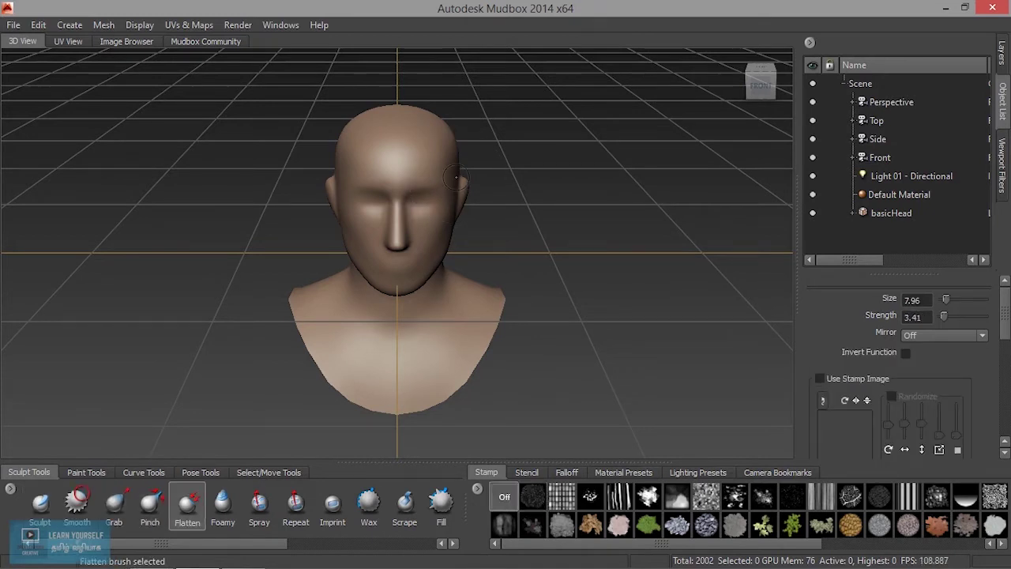
key("6")
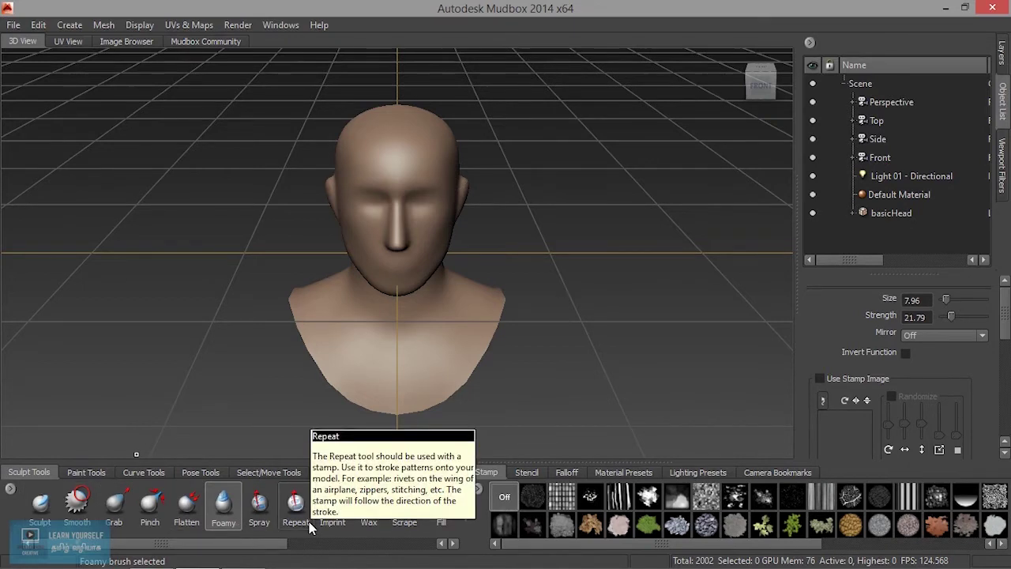
key("7")
key("8")
key("9")
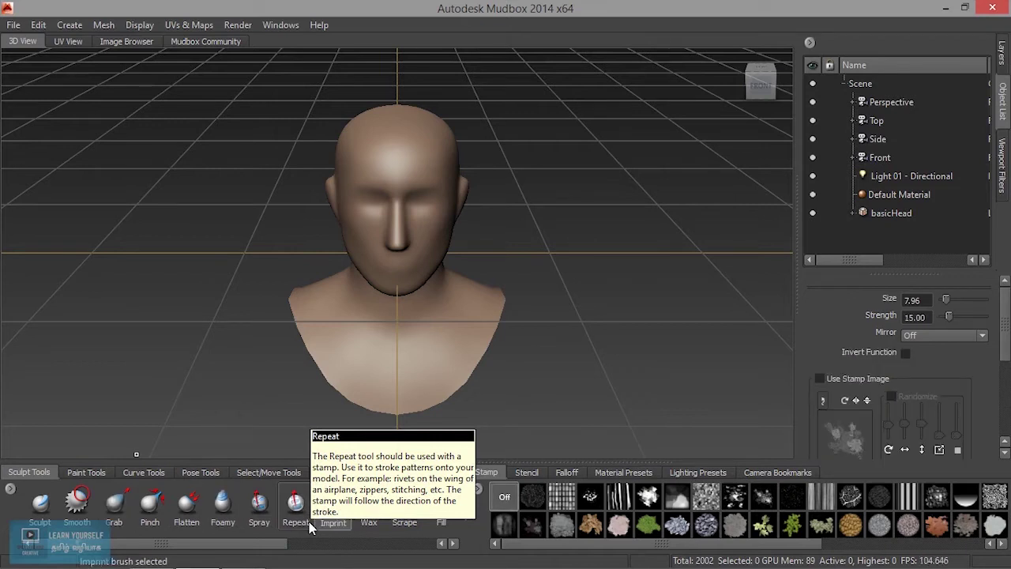
left_click(309, 522)
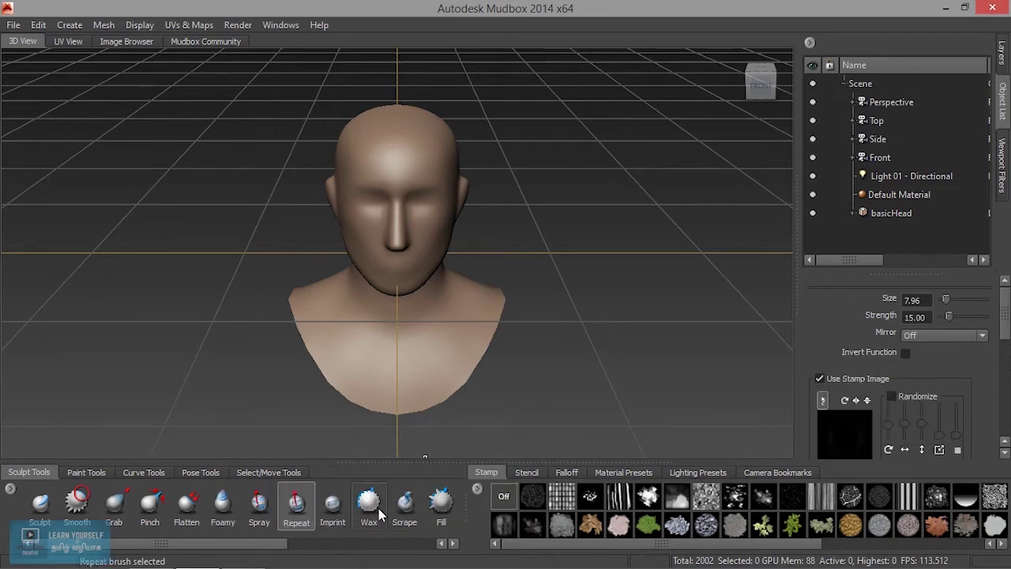
mouse_move(374, 512)
left_mouse_down()
mouse_move(386, 508)
mouse_move(141, 510)
left_mouse_up()
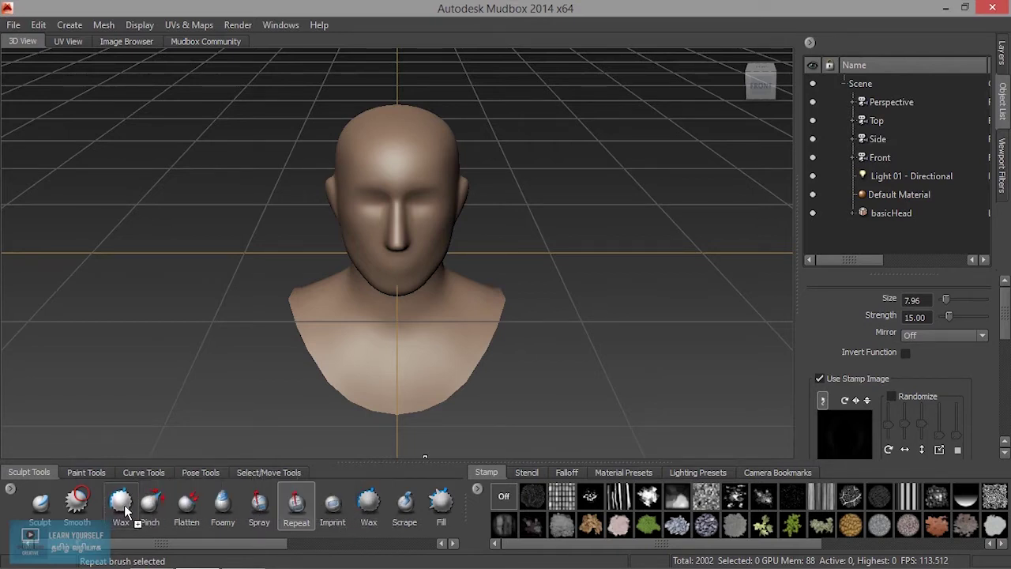
left_click_drag(141, 509, 388, 510)
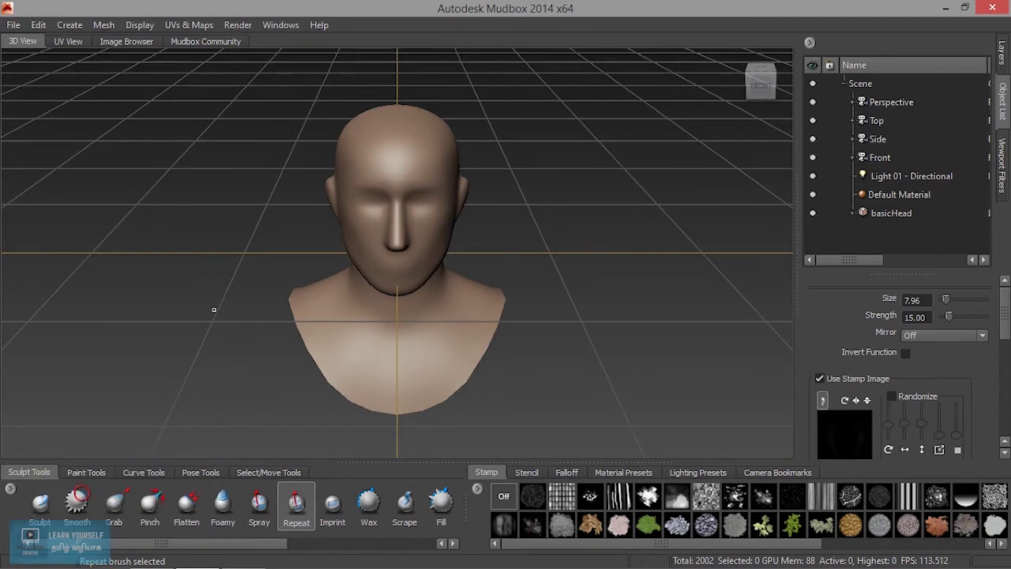
left_click(40, 503)
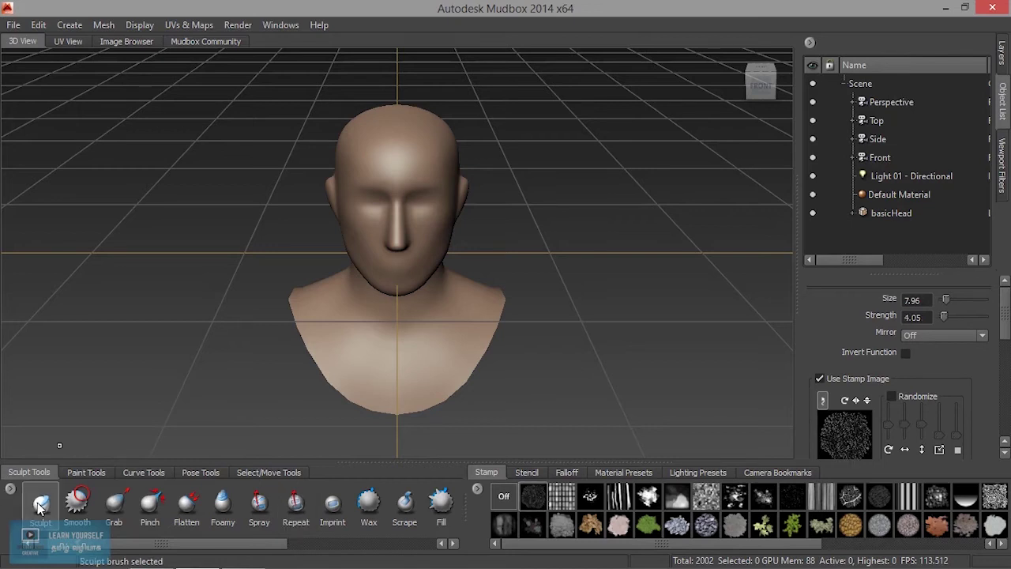
Set the brush to size 8.80 and strength 73.51 over the eye, and test a stroke
left_click_drag(336, 326, 340, 331, "alt")
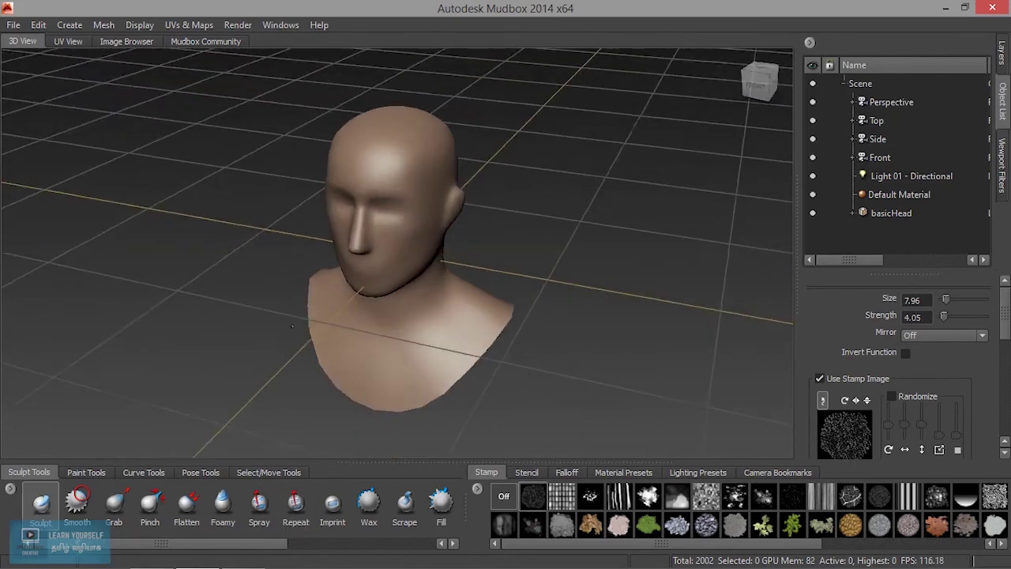
right_click_drag(340, 332, 334, 336, "alt")
left_click_drag(334, 337, 308, 301, "alt")
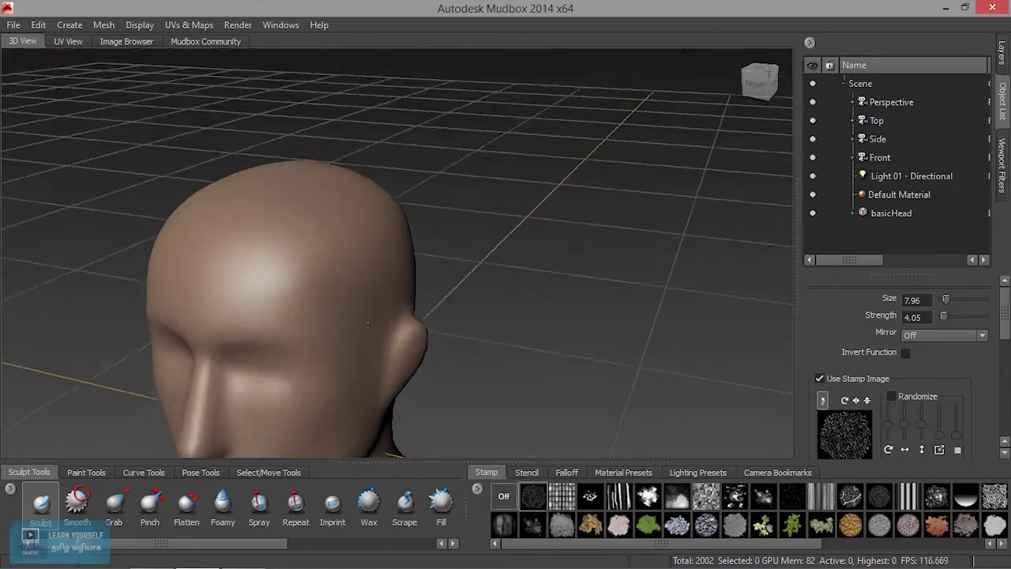
left_click_drag(264, 282, 260, 277)
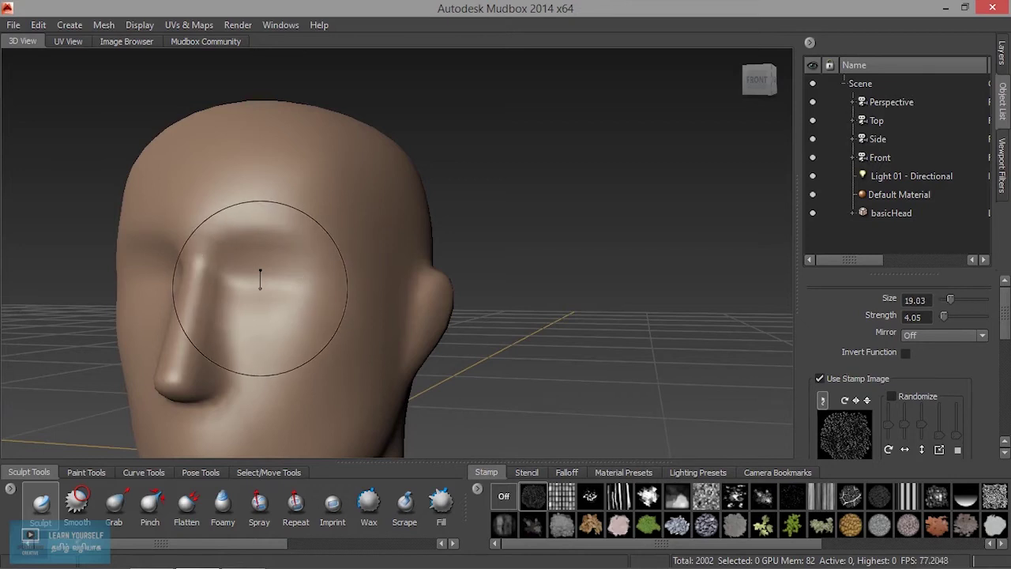
left_click_drag(260, 277, 260, 287)
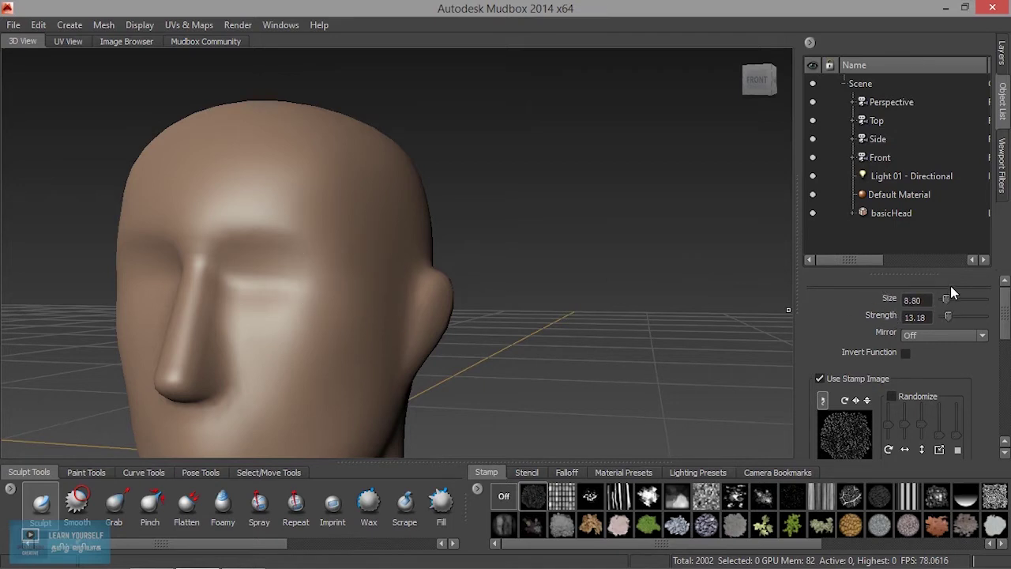
left_click_drag(950, 315, 974, 316)
left_click_drag(263, 266, 354, 294)
Test a crease stroke between the brows from the front view, then undo it
right_click(264, 282)
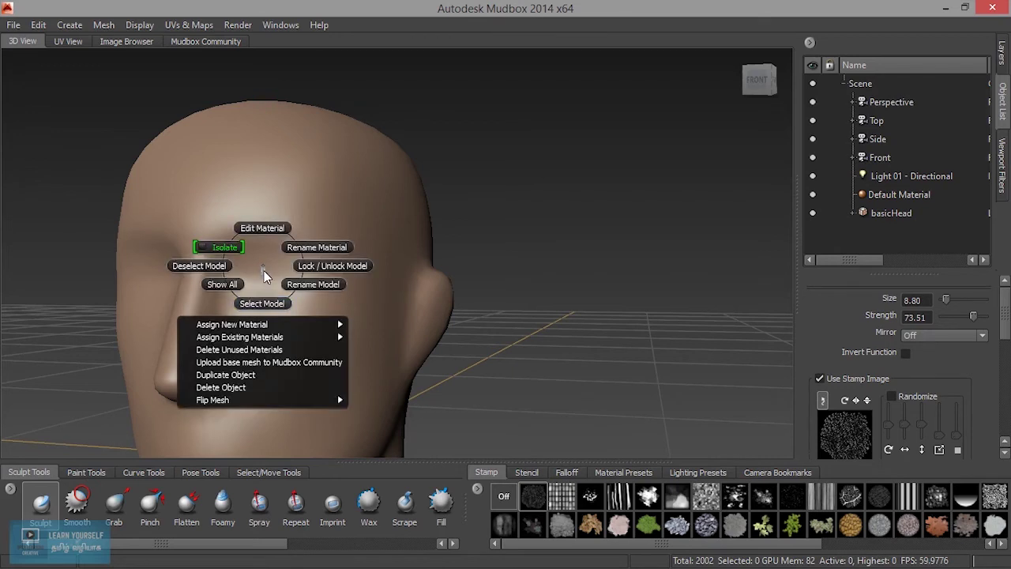
left_click(264, 301)
scroll(199, 288, "up", 3)
left_click_drag(199, 288, 338, 283, "alt")
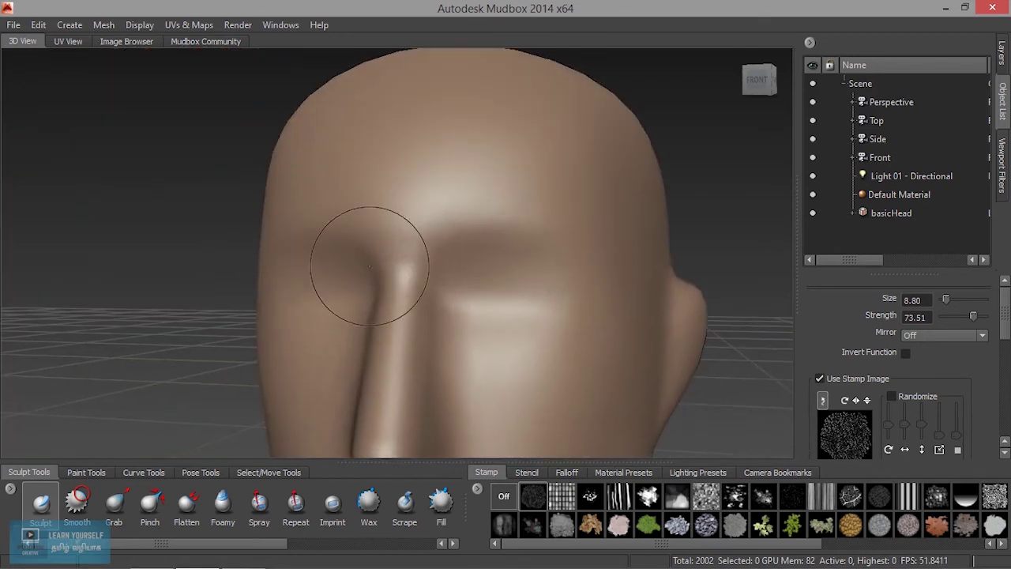
left_click_drag(417, 226, 594, 270)
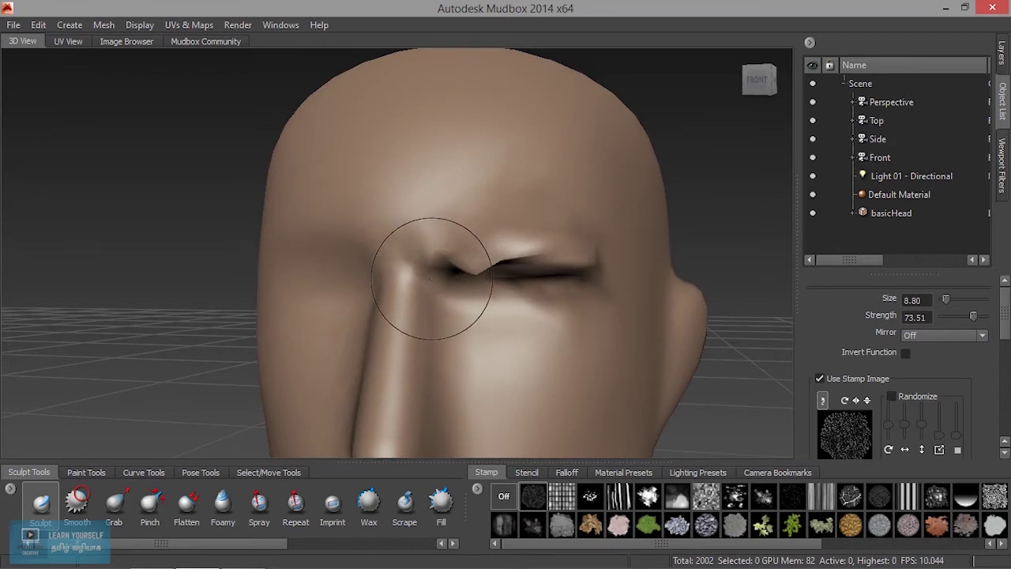
key("ctrl+z")
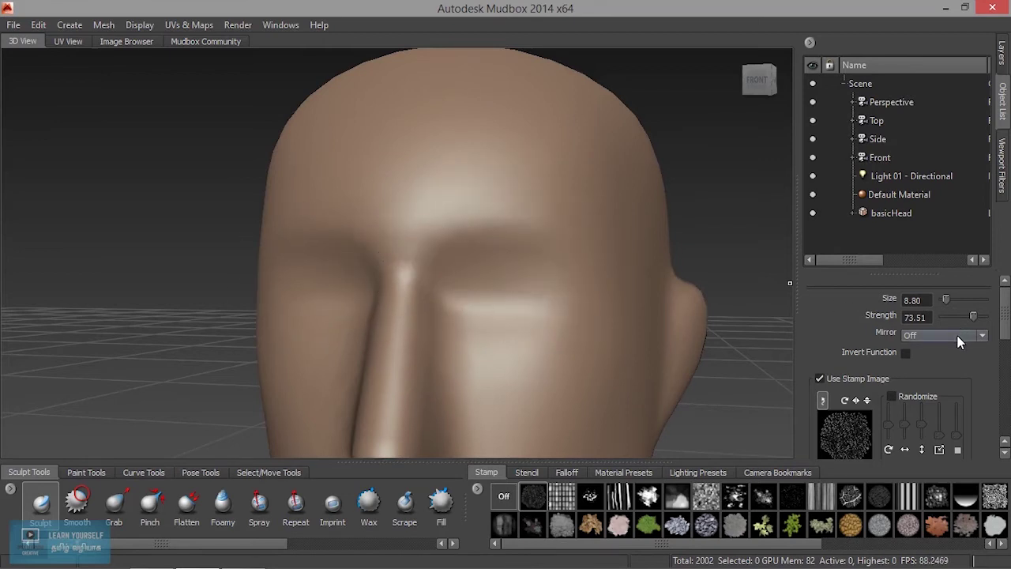
Set the Mirror option to the X axis
left_click(926, 338)
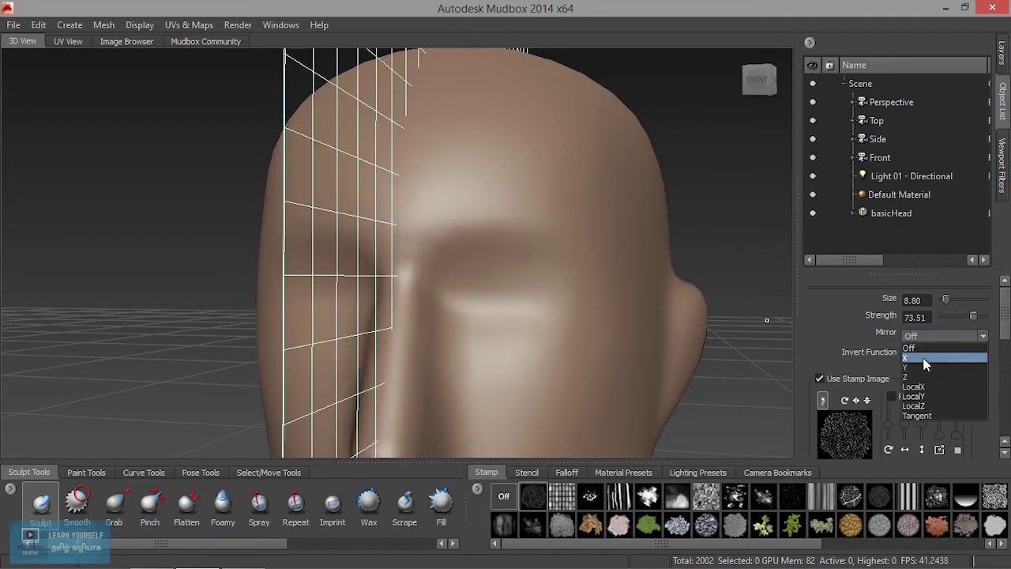
key("Escape")
mouse_move(575, 286)
left_mouse_down("alt")
mouse_move(520, 302)
mouse_move(554, 292)
left_mouse_up("alt")
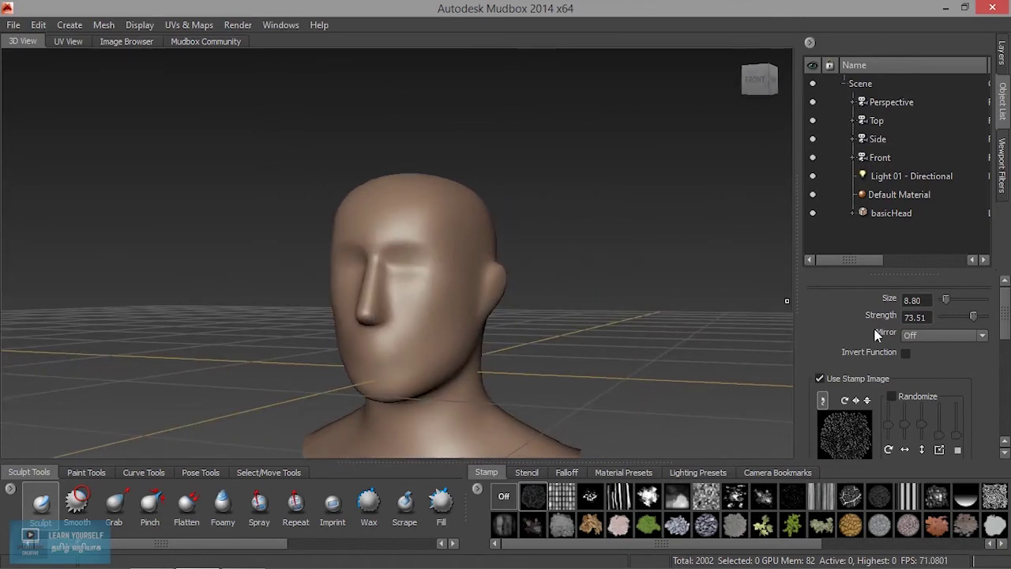
left_click(930, 337)
left_click(924, 356)
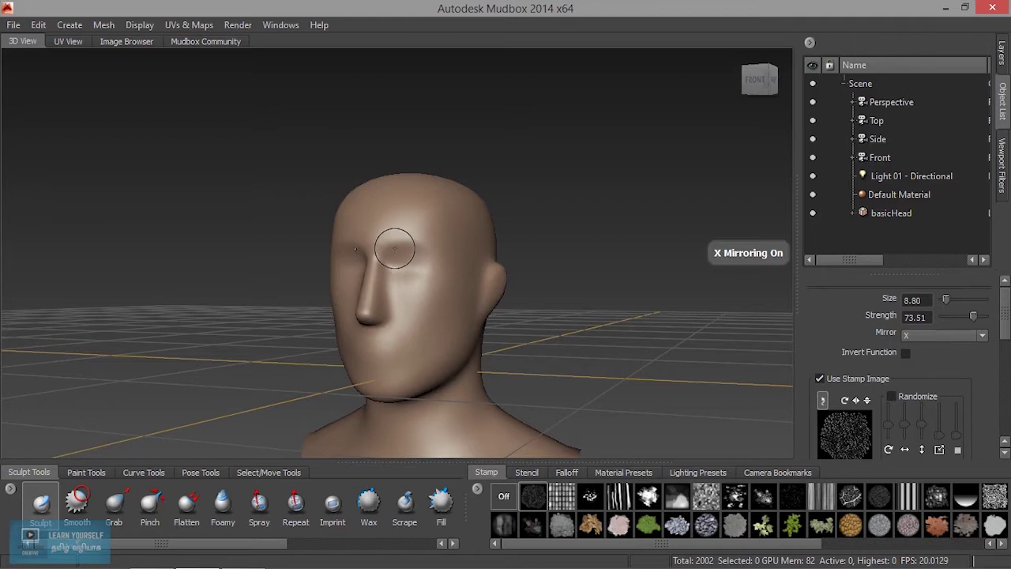
Test a mirrored brow ridge, undo it, and subdivide the mesh to level 3
scroll(394, 247, "up", 2)
scroll(387, 249, "up", 2)
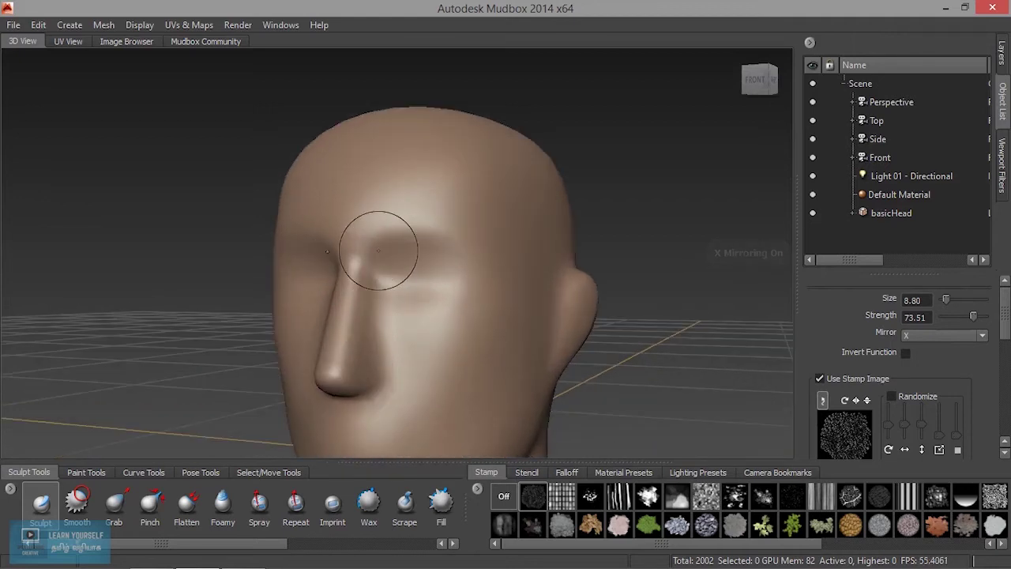
mouse_move(371, 254)
left_mouse_down()
mouse_move(393, 233)
mouse_move(478, 265)
left_mouse_up()
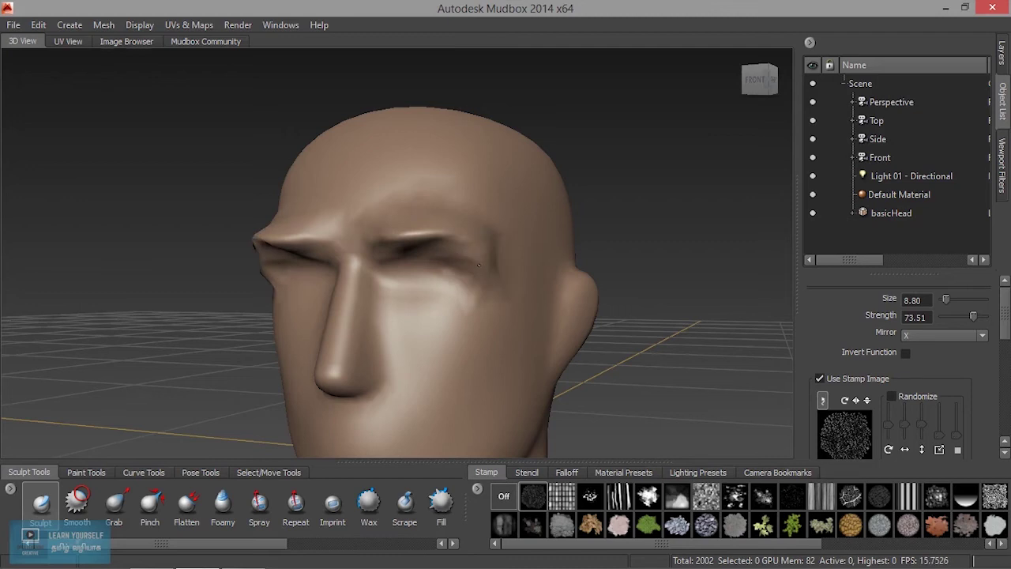
key("ctrl+z")
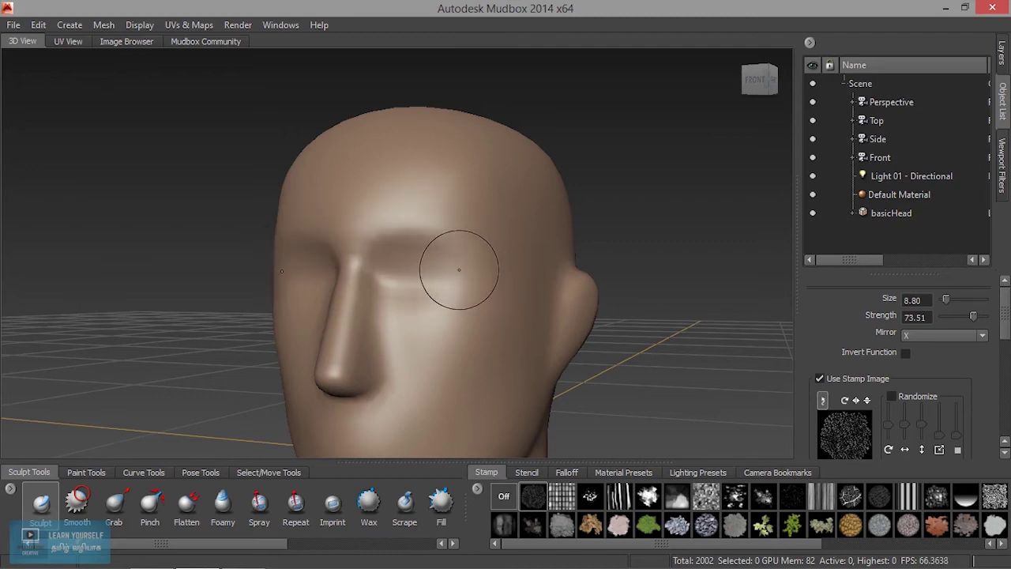
key("shift+d")
Subdivide to level 5 and set the brush to size 2.79 with low strength
key("shift+d")
key("shift+d")
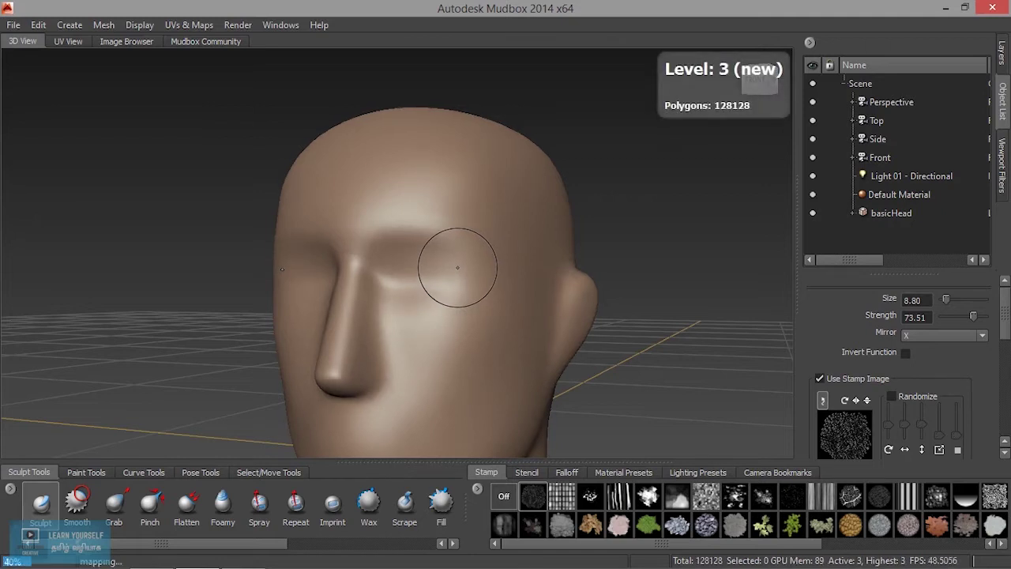
key("shift+d")
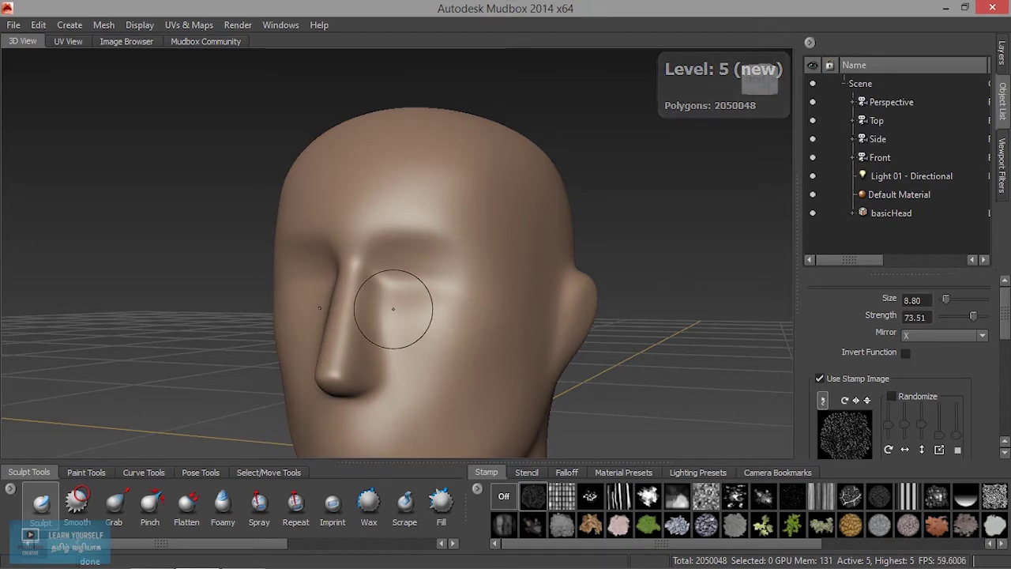
right_click_drag(388, 300, 497, 318, "alt")
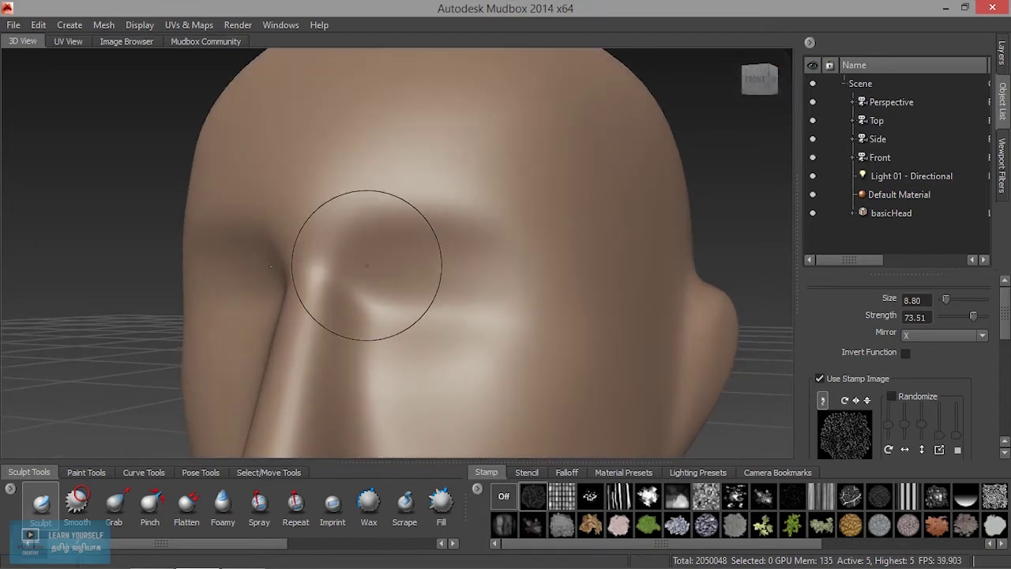
left_click_drag(379, 198, 379, 233)
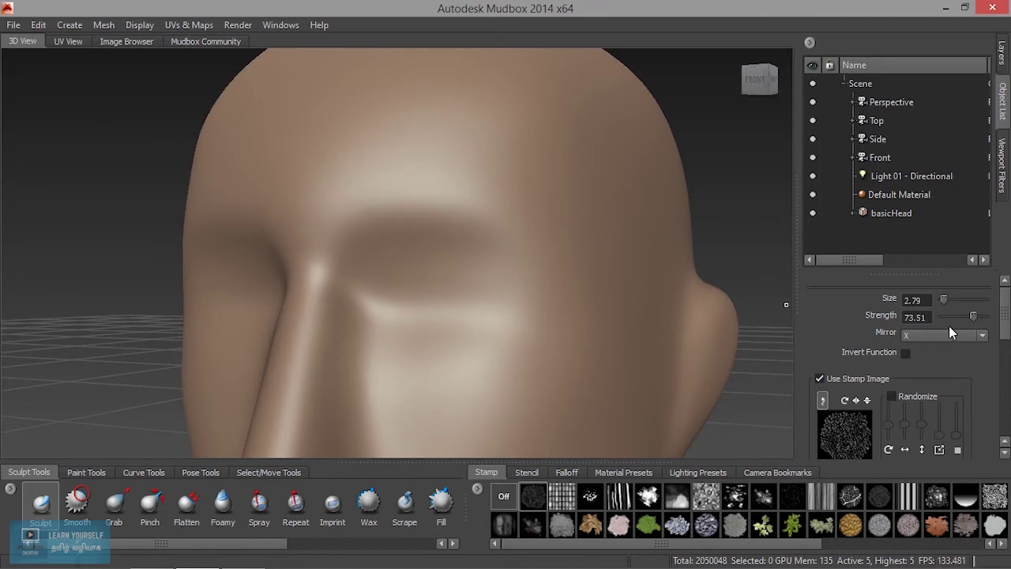
left_click_drag(958, 319, 962, 321)
left_click_drag(457, 269, 452, 254)
left_click_drag(452, 95, 452, 250)
Stamp inner-brow patches and an eyebrow stroke, undo them, and turn off the stamp image
left_click(278, 252)
left_click(335, 247)
mouse_move(335, 249)
left_mouse_down()
mouse_move(348, 234)
mouse_move(383, 226)
mouse_move(472, 239)
left_mouse_up()
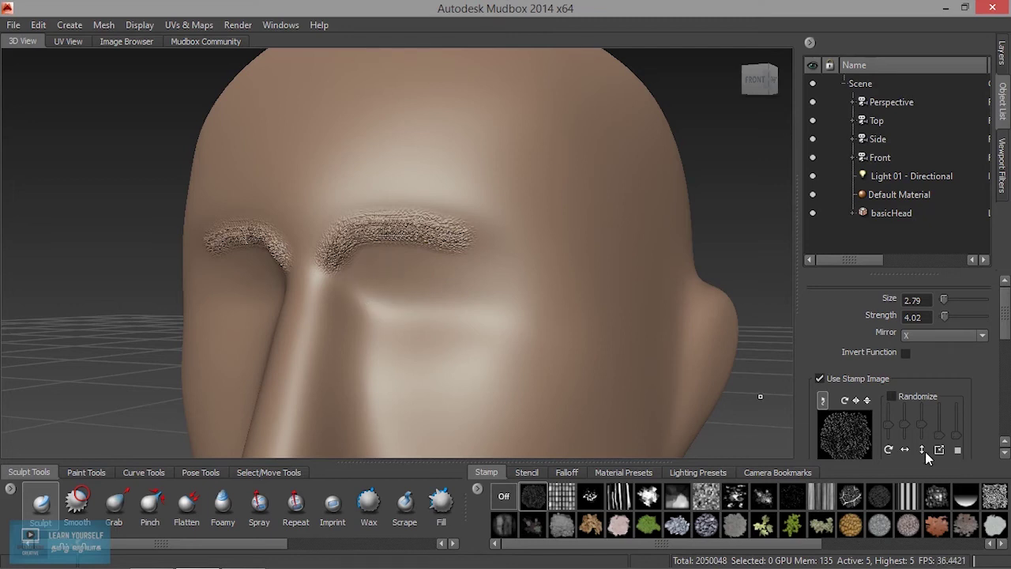
key("ctrl+z")
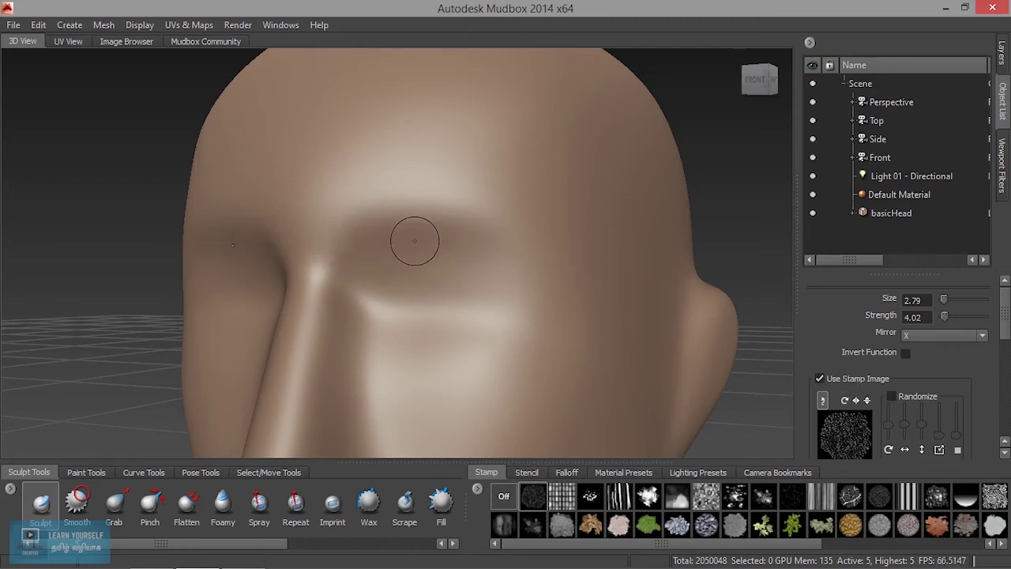
left_click(820, 379)
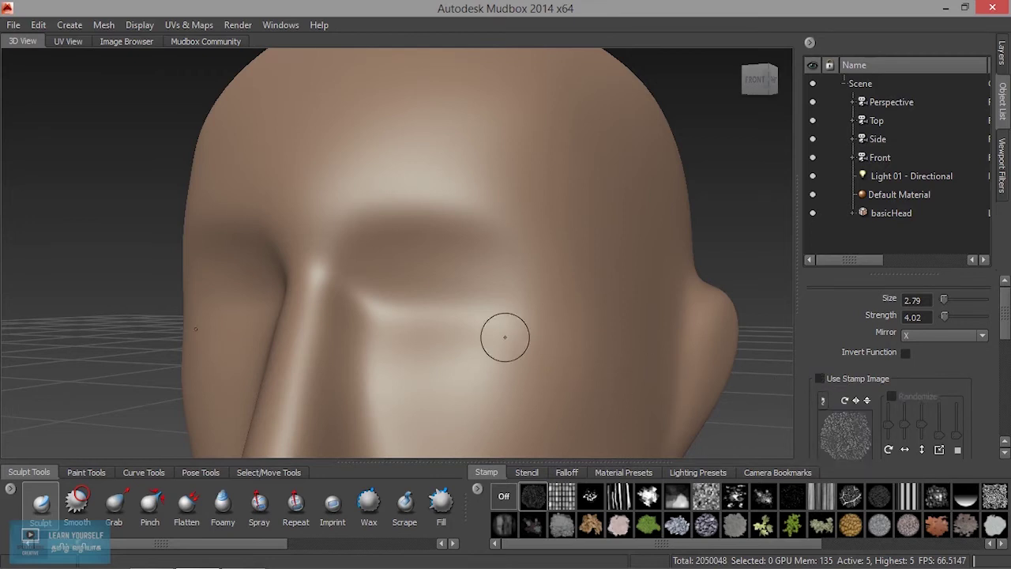
Sculpt mirrored brow ridges above both eyes at size 3.39, strength 0.75, and inspect them
left_click_drag(348, 250, 513, 229)
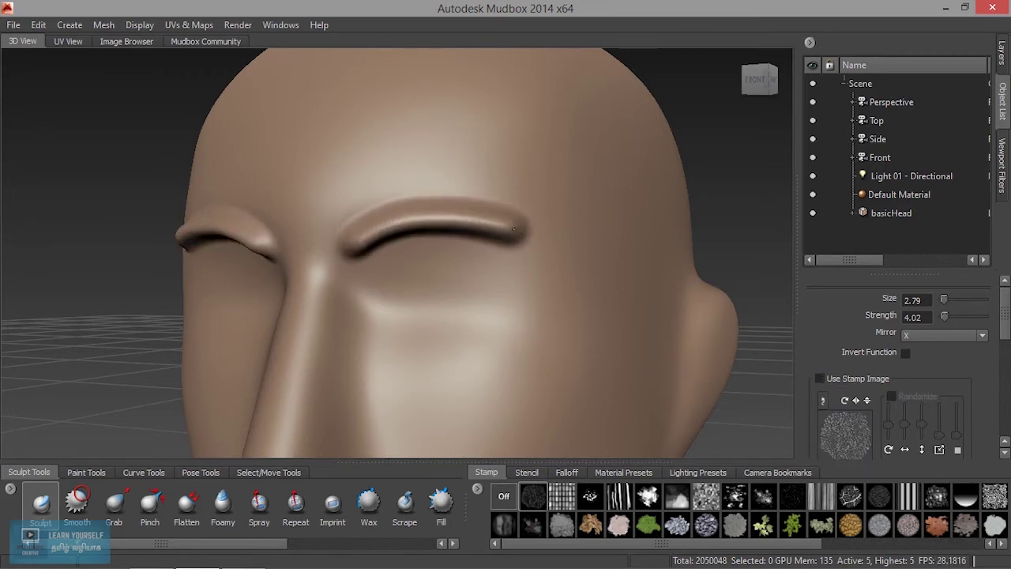
key("ctrl+z")
left_click_drag(337, 245, 338, 216)
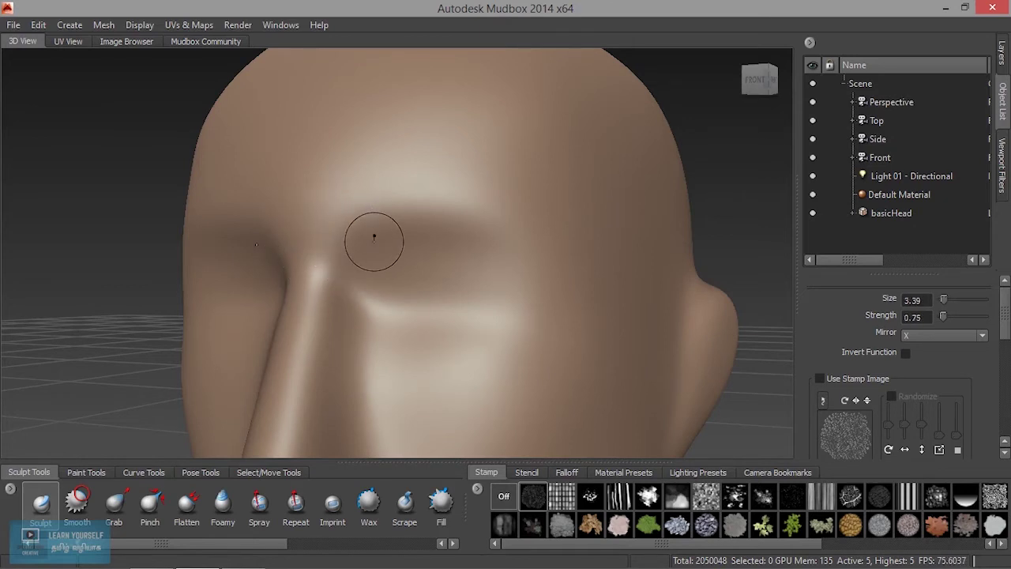
mouse_move(336, 258)
left_mouse_down()
mouse_move(346, 238)
mouse_move(414, 220)
mouse_move(484, 234)
left_mouse_up()
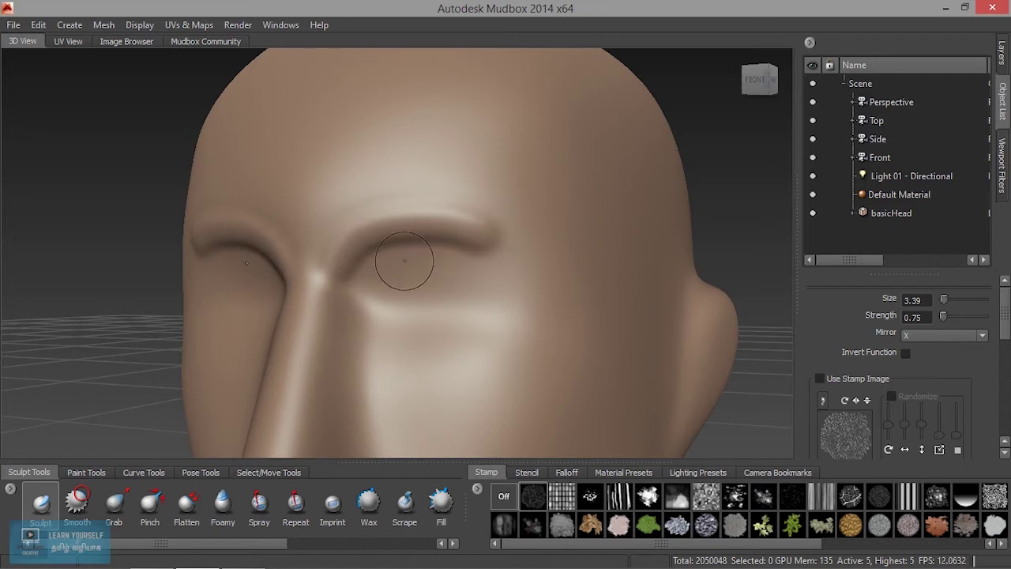
mouse_move(388, 271)
right_mouse_down("alt")
mouse_move(375, 338)
mouse_move(388, 282)
right_mouse_up("alt")
mouse_move(388, 282)
left_mouse_down("alt")
mouse_move(305, 303)
mouse_move(334, 293)
left_mouse_up("alt")
right_click_drag(335, 293, 418, 301, "alt")
left_click_drag(418, 301, 396, 273, "alt")
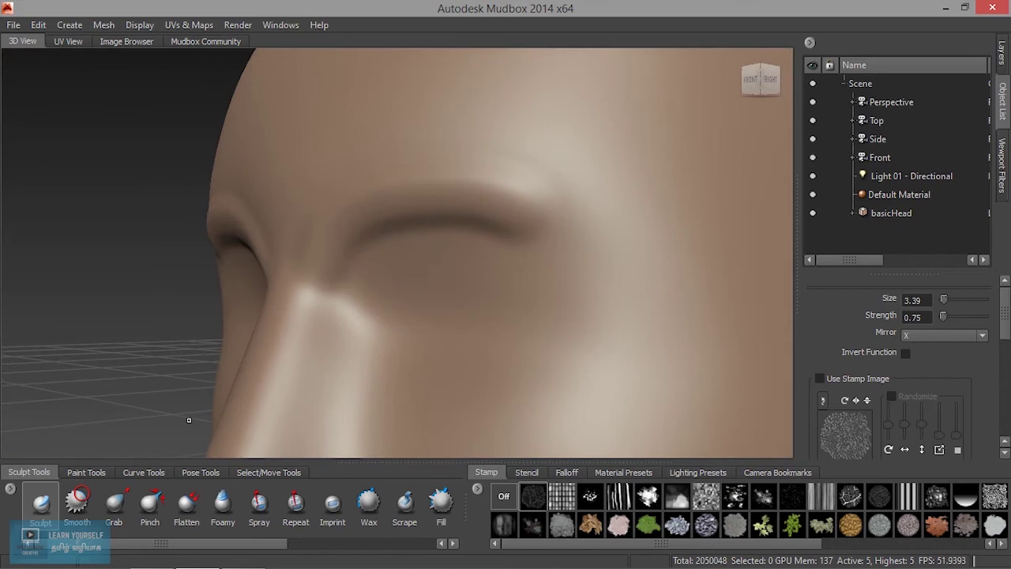
Smooth the eye sockets and brows with the Smooth brush at size 5.50, strength 100
left_click(84, 506)
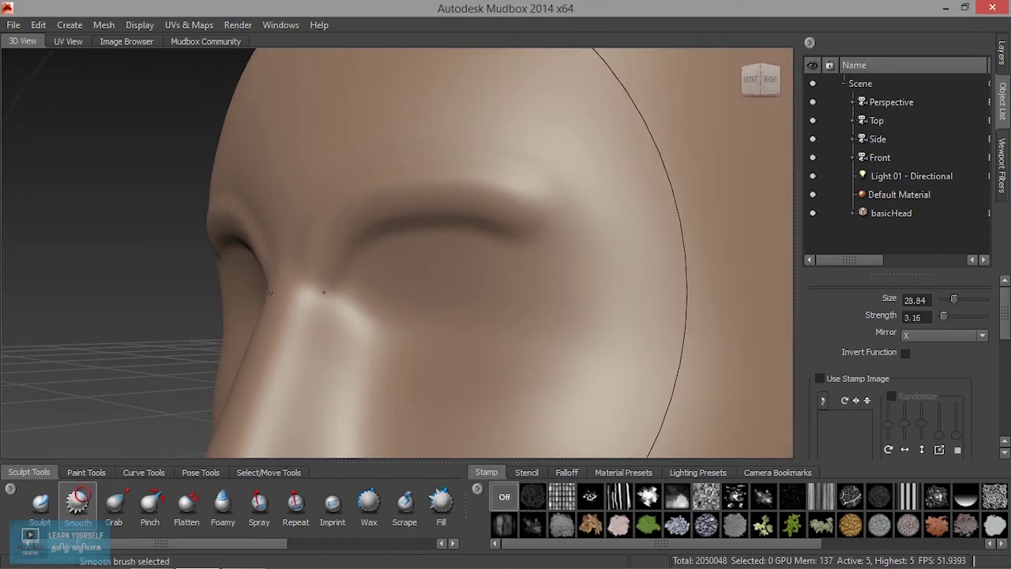
left_click_drag(441, 258, 201, 279)
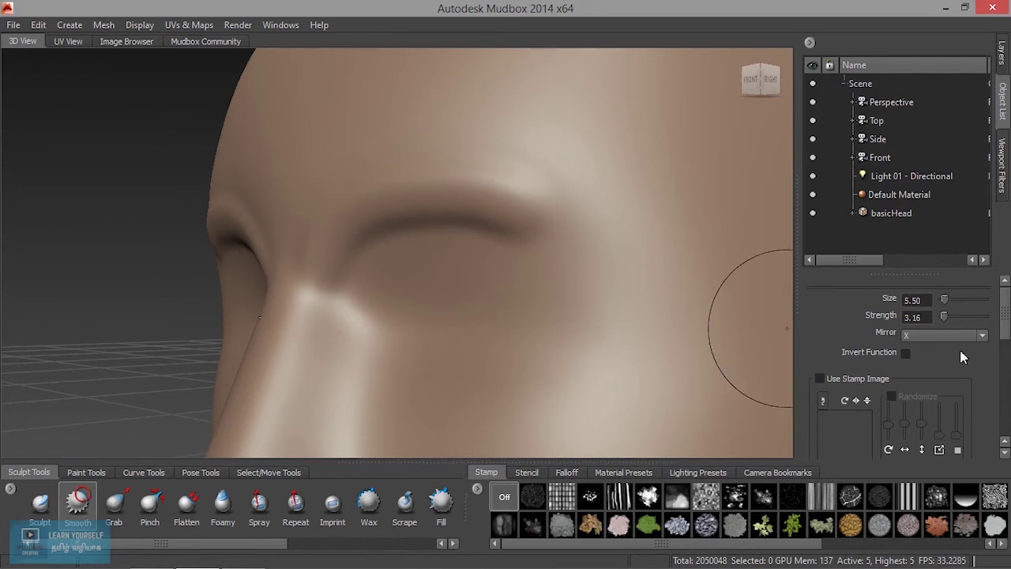
left_click_drag(943, 317, 963, 316)
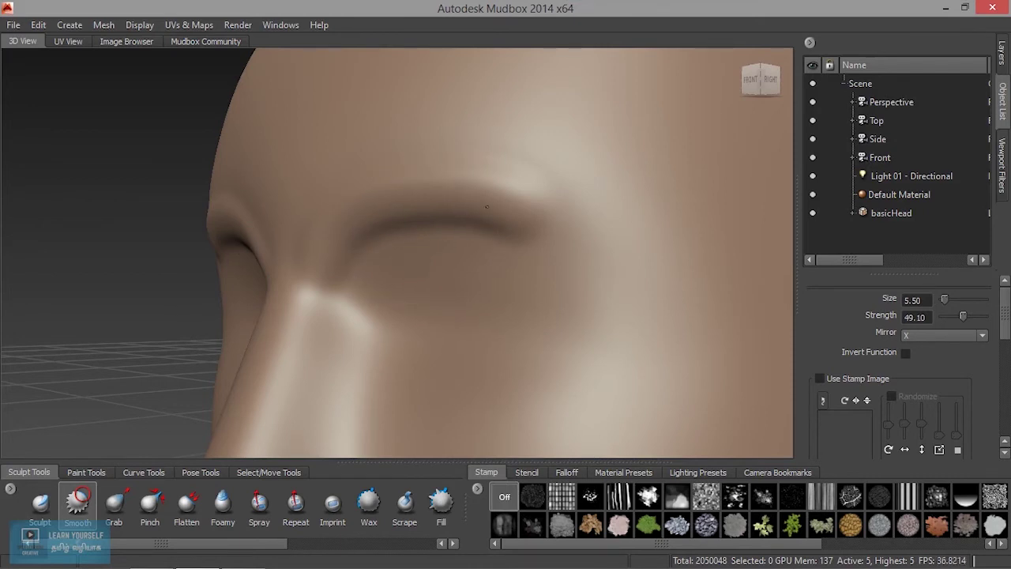
left_click_drag(963, 316, 986, 316)
mouse_move(505, 211)
left_mouse_down()
mouse_move(447, 260)
mouse_move(509, 253)
left_mouse_up()
middle_click_drag(510, 254, 436, 221, "alt")
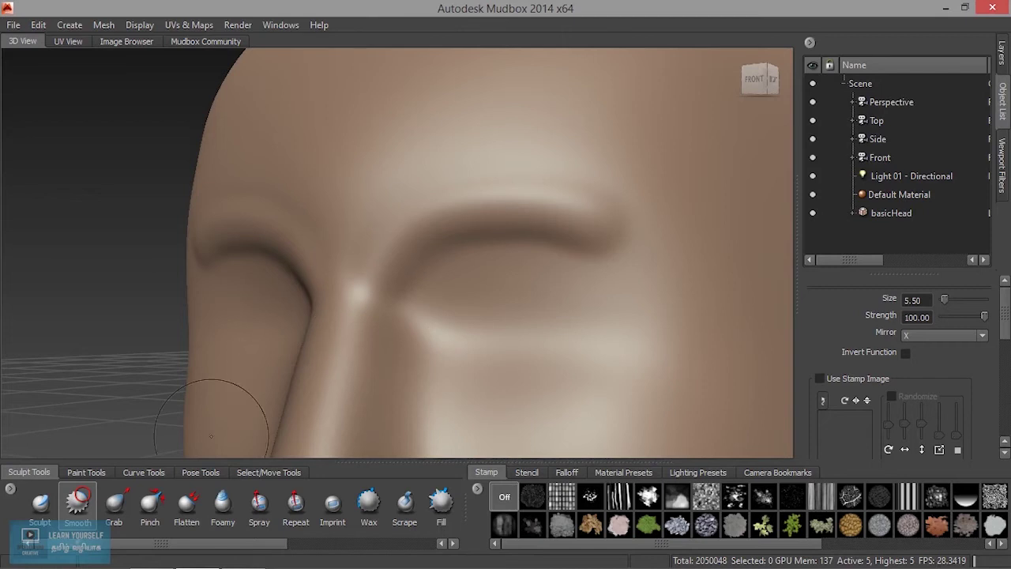
left_click(41, 502)
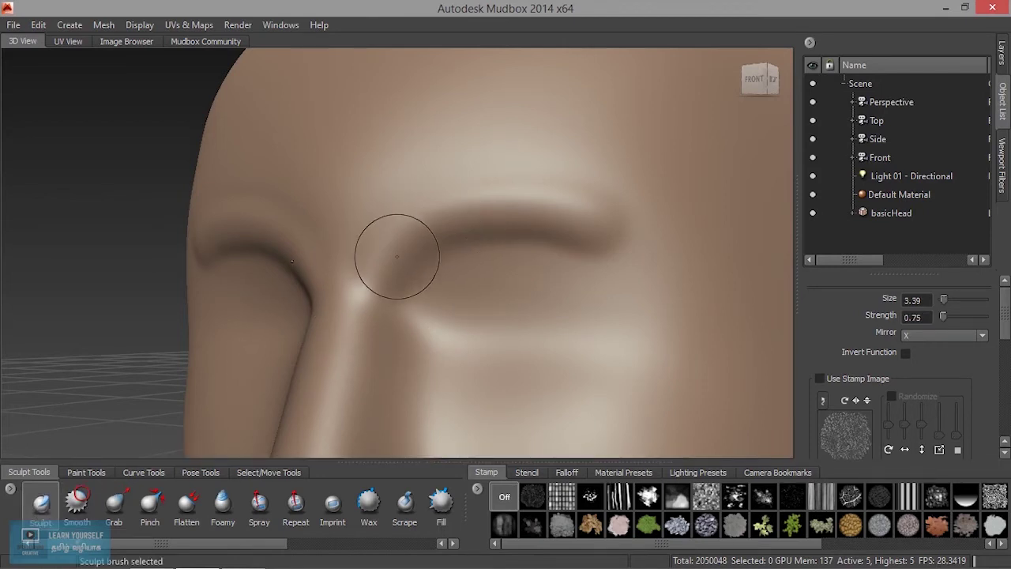
Build up the nose bridge toward the tip and smooth the tip surface
mouse_move(388, 272)
left_mouse_down("alt")
mouse_move(350, 271)
mouse_move(427, 223)
mouse_move(395, 237)
left_mouse_up("alt")
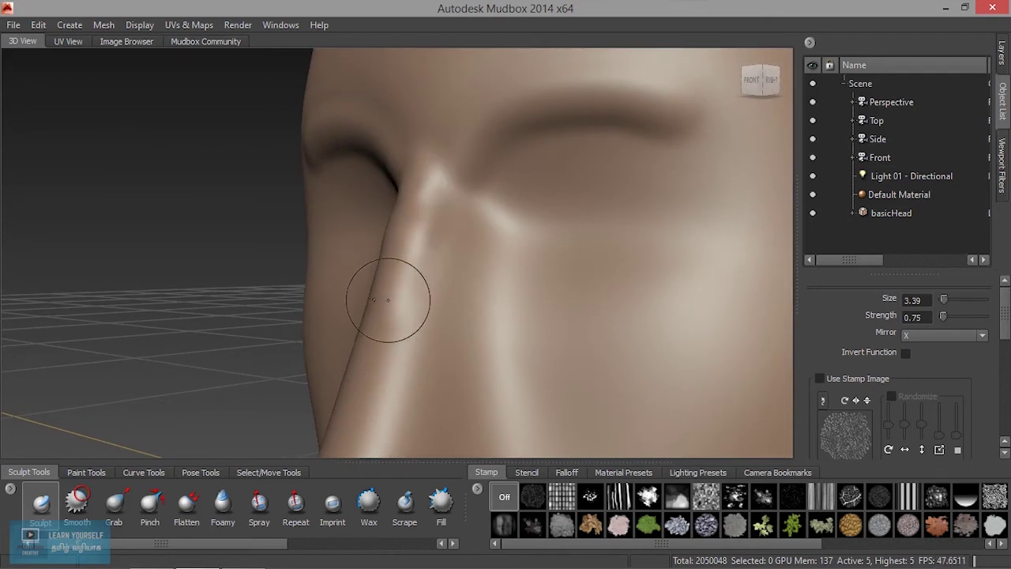
left_click_drag(384, 293, 405, 242, "alt")
mouse_move(429, 192)
left_mouse_down("alt")
mouse_move(424, 211)
mouse_move(447, 131)
left_mouse_up("alt")
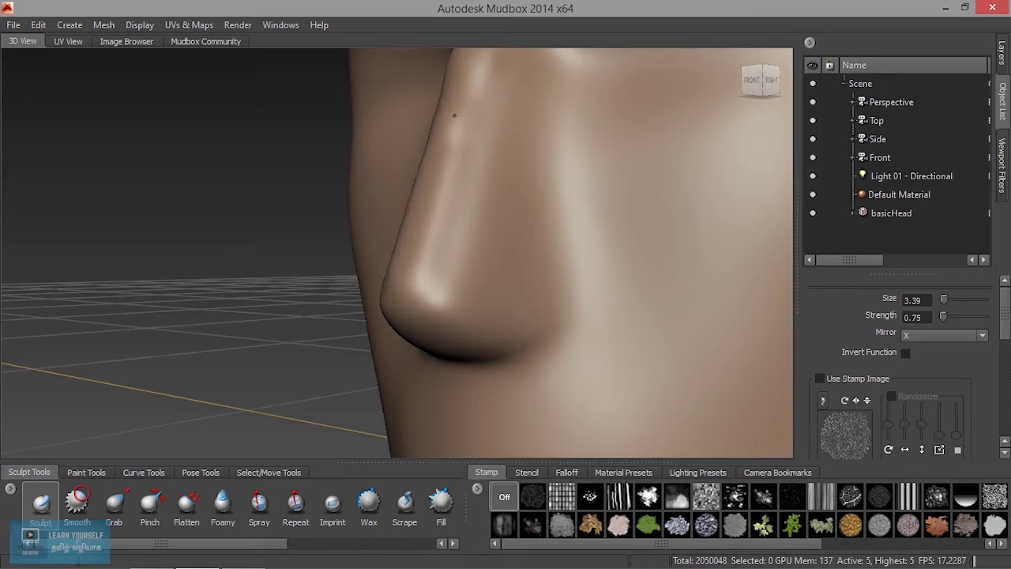
key("shift")
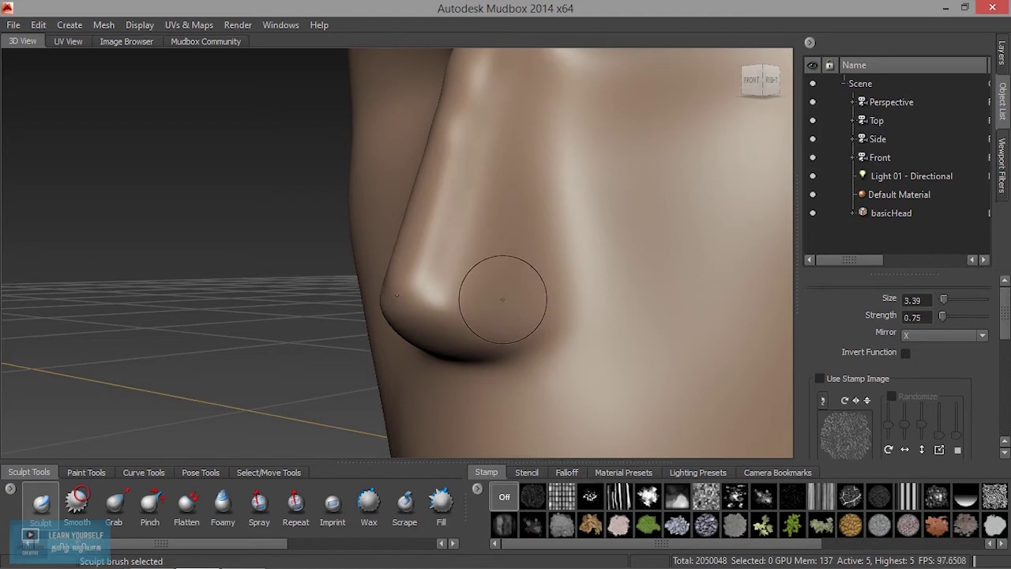
left_click_drag(492, 293, 463, 309, "alt")
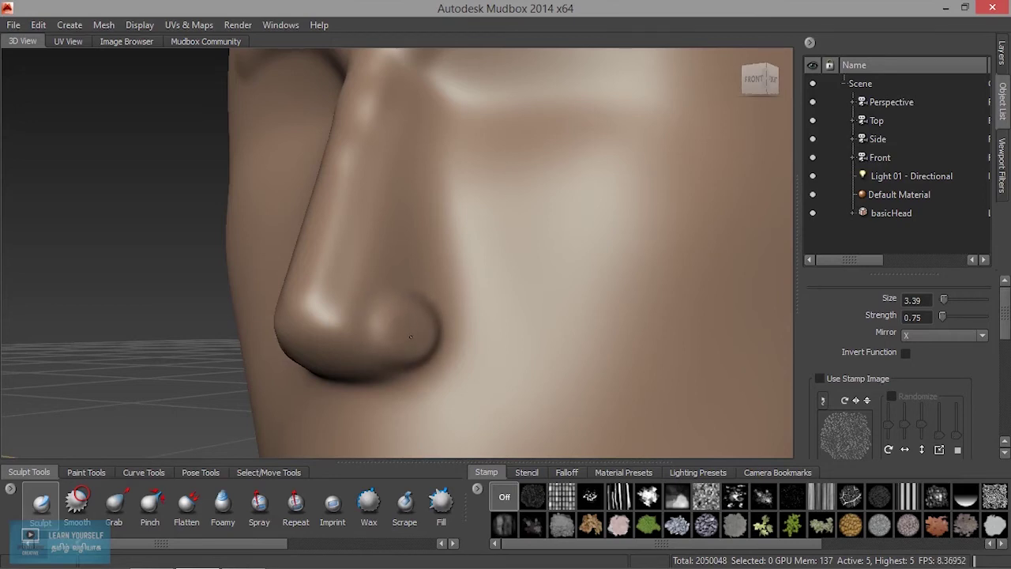
key("shift")
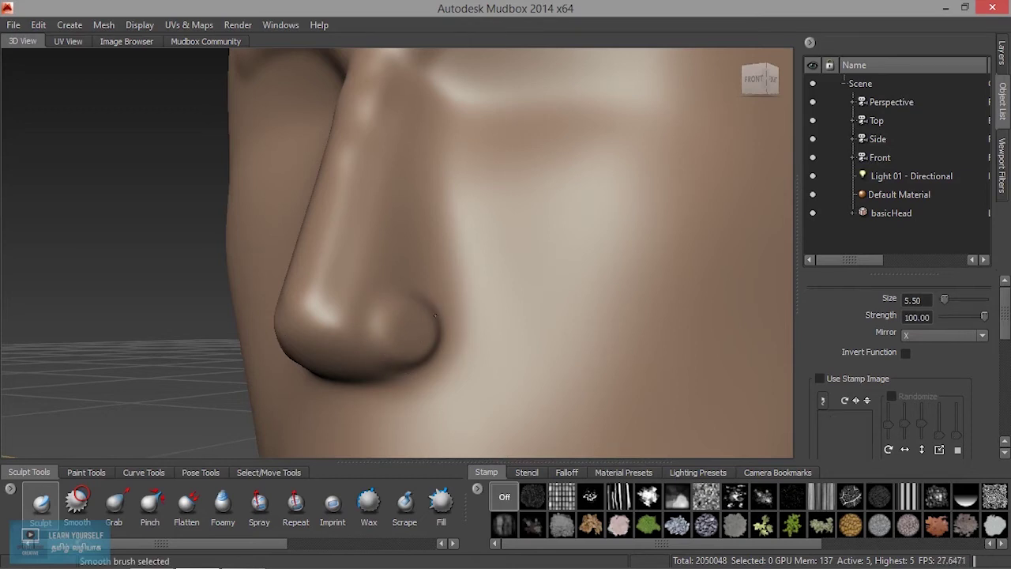
Sculpt a rounded nostril bulge on the nose wing with a smaller brush and smooth it
mouse_move(430, 348)
left_mouse_down("alt")
mouse_move(401, 339)
mouse_move(452, 339)
mouse_move(427, 321)
left_mouse_up("alt")
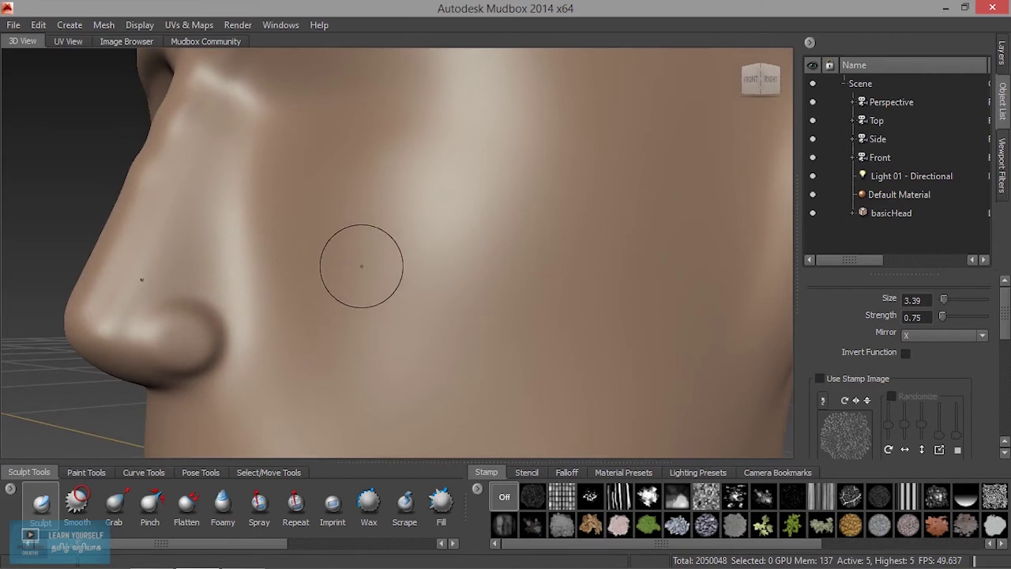
left_click_drag(338, 237, 333, 245)
mouse_move(176, 339)
left_mouse_down()
mouse_move(189, 339)
mouse_move(180, 335)
mouse_move(185, 356)
left_mouse_up()
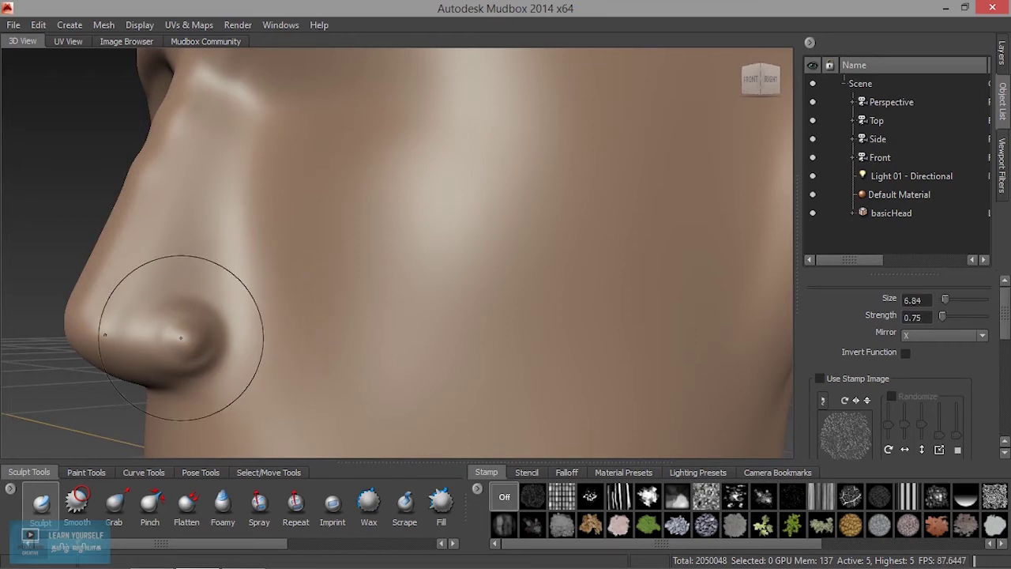
left_click_drag(208, 321, 193, 358, "shift")
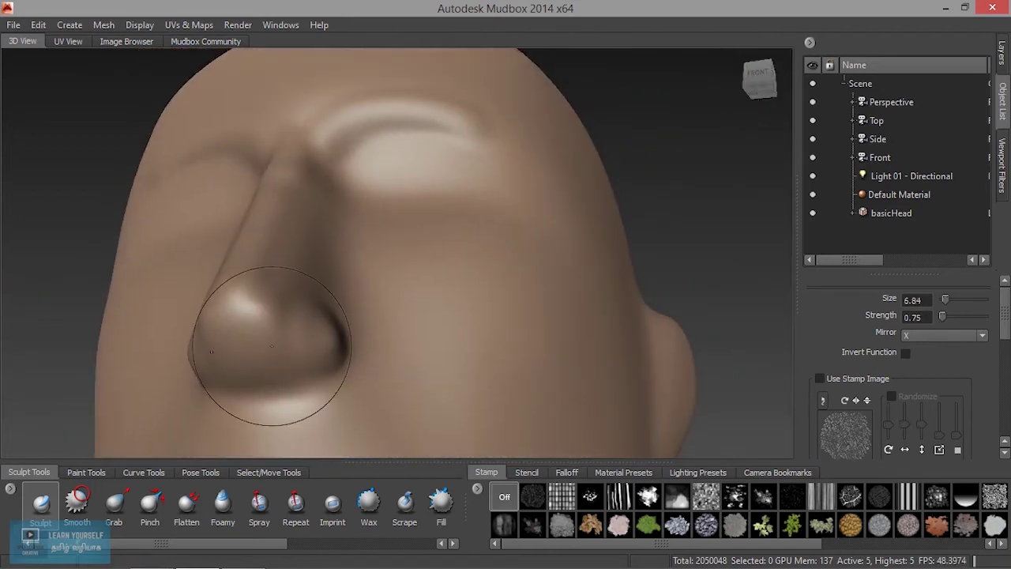
View the nose underside, shrink the Sculpt brush to 1.41, and undo stray nostril bumps
left_click_drag(272, 346, 332, 300, "alt")
right_click_drag(332, 300, 395, 255, "alt")
left_click_drag(394, 255, 367, 251)
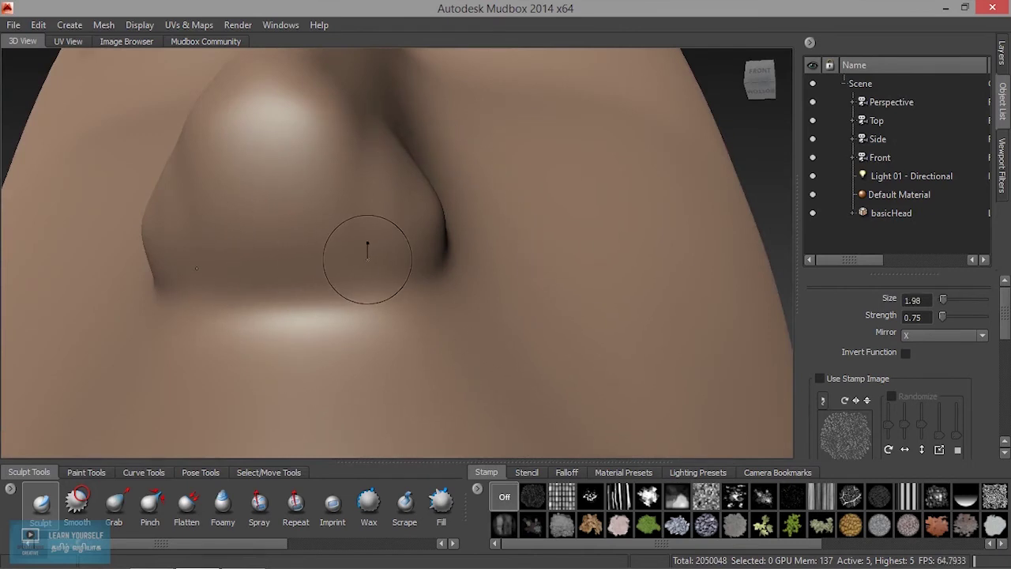
mouse_move(334, 248)
left_mouse_down("alt")
mouse_move(340, 286)
mouse_move(338, 237)
mouse_move(342, 249)
left_mouse_up("alt")
key("ctrl+z")
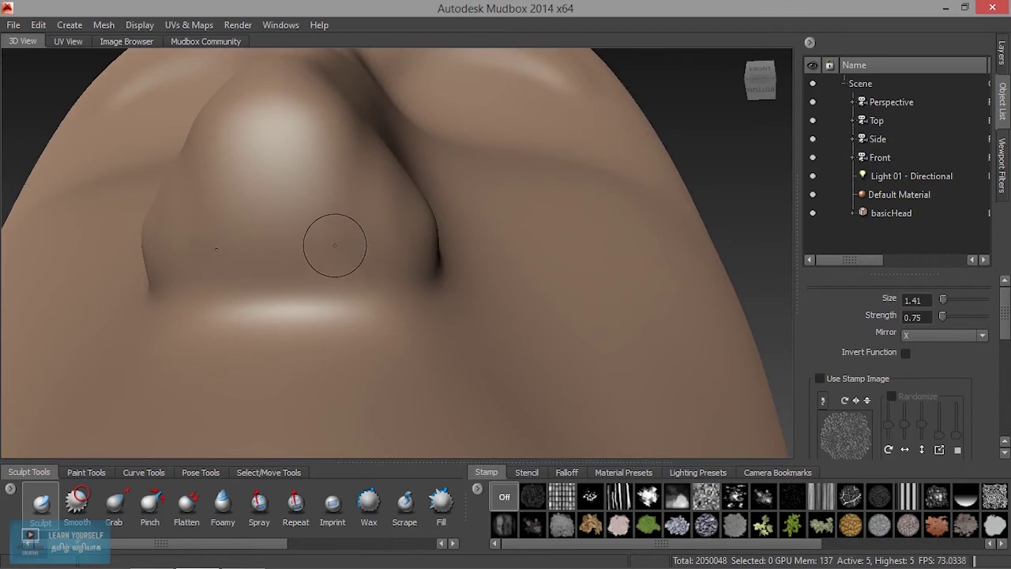
Press in two mirrored nostril openings and deepen them with repeated strokes
mouse_move(335, 237)
left_mouse_down("ctrl")
mouse_move(334, 228)
mouse_move(348, 251)
left_mouse_up("ctrl")
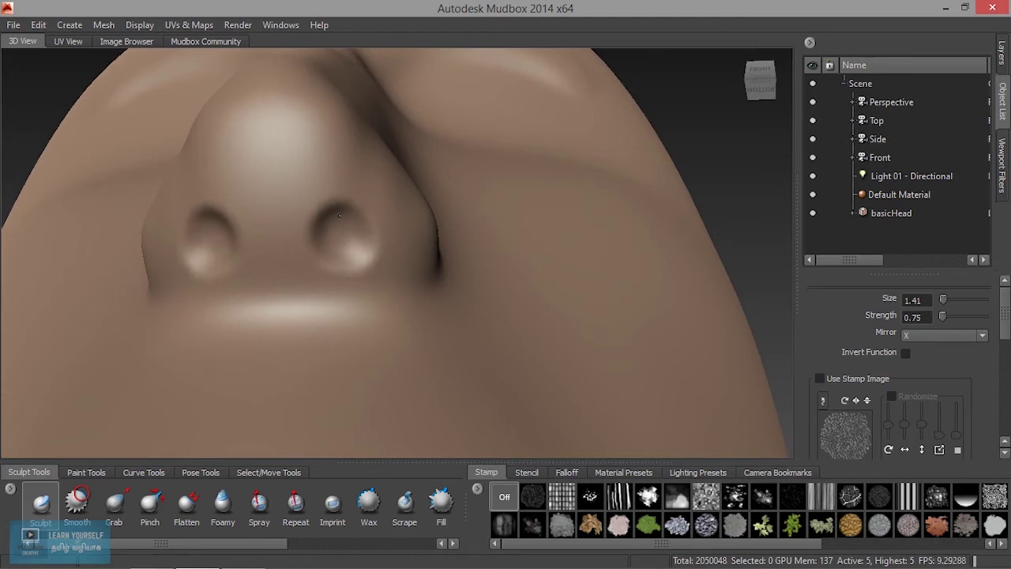
left_click_drag(338, 205, 348, 225, "ctrl")
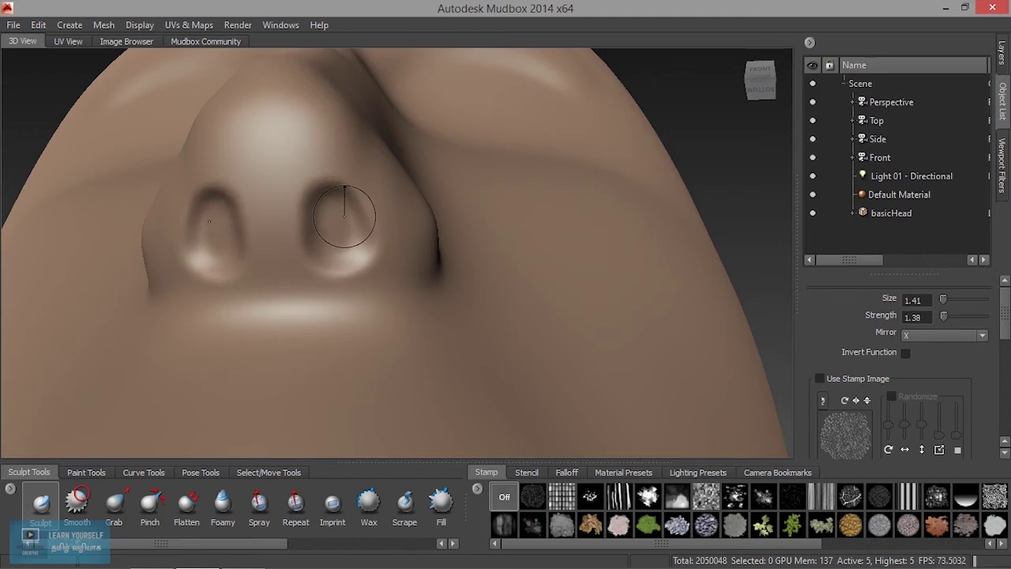
mouse_move(343, 221)
left_mouse_down("ctrl")
mouse_move(346, 237)
mouse_move(335, 227)
left_mouse_up("ctrl")
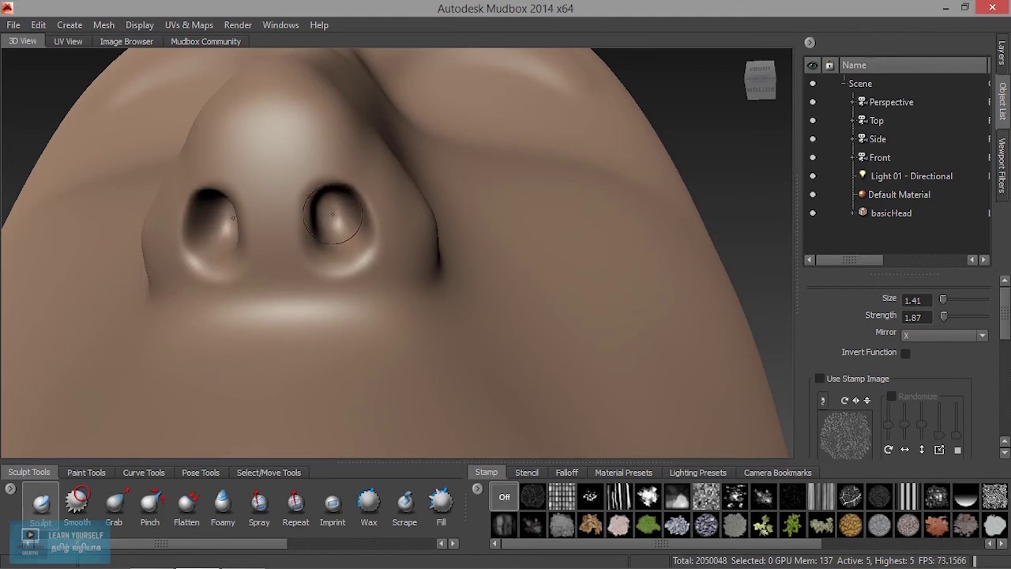
left_click_drag(354, 224, 332, 207, "ctrl")
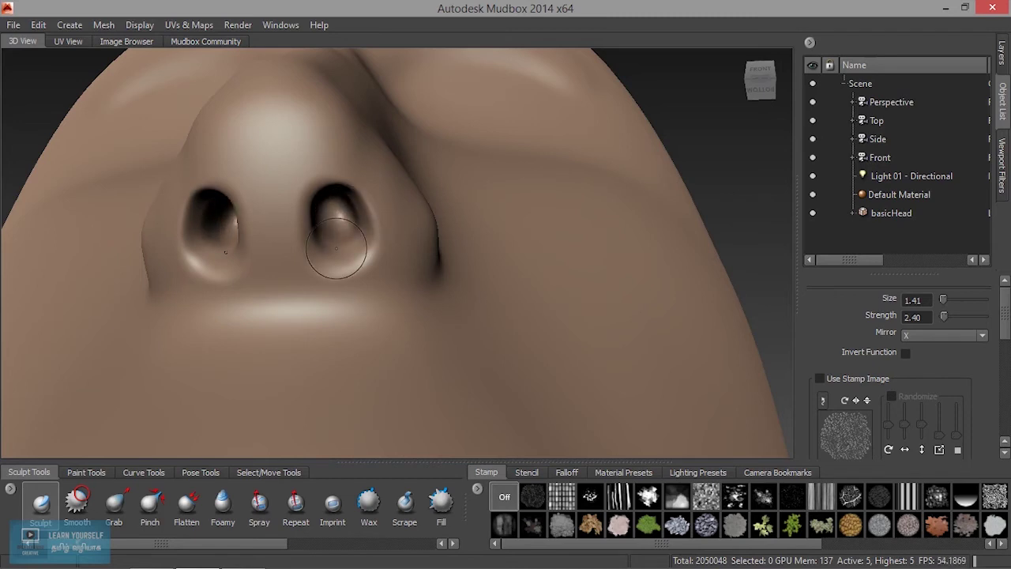
mouse_move(327, 260)
left_mouse_down("alt")
mouse_move(348, 281)
mouse_move(402, 193)
mouse_move(421, 208)
mouse_move(392, 212)
left_mouse_up("alt")
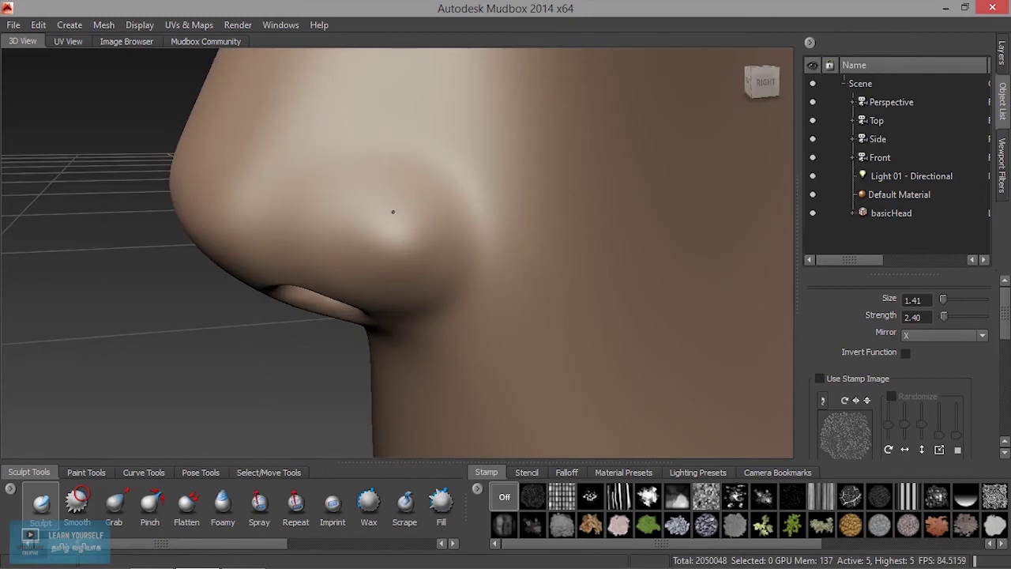
left_click(115, 504)
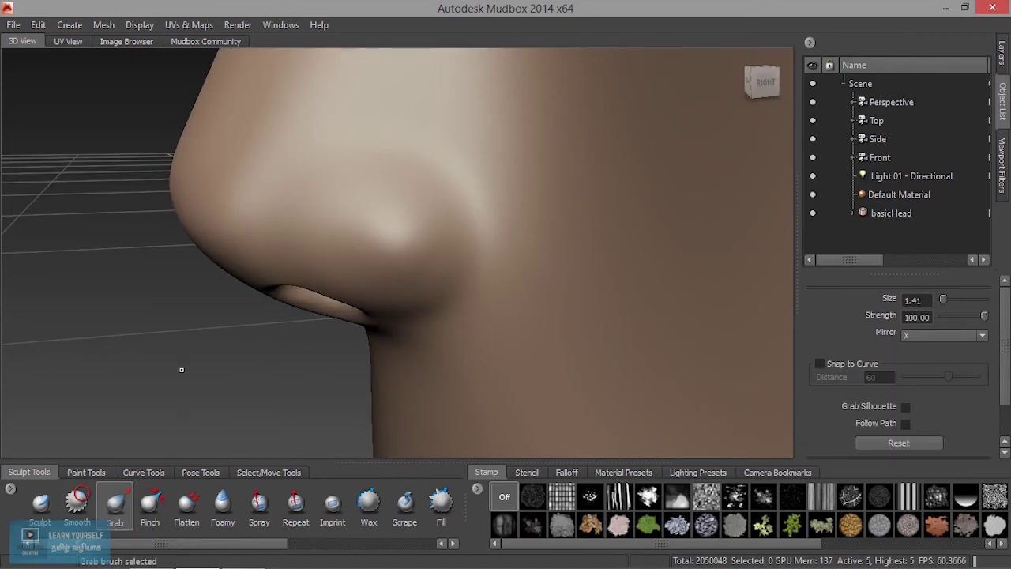
Set the Grab brush to size 3.33 and undo four earlier nostril and nose-tip edits
mouse_move(212, 238)
left_mouse_down()
mouse_move(222, 239)
mouse_move(270, 322)
left_mouse_up()
key("ctrl+z")
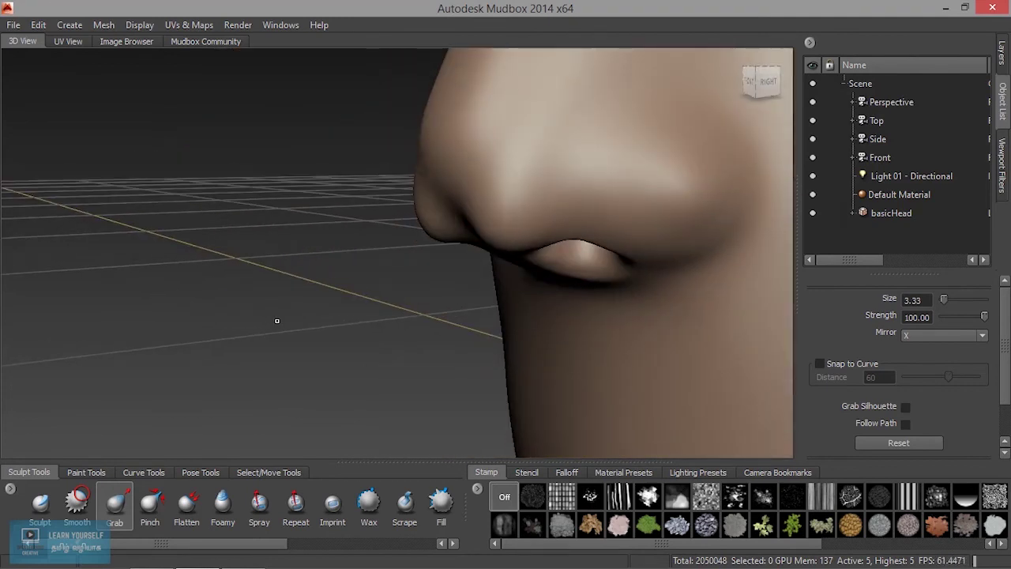
key("ctrl+z")
key("ctrl+z")
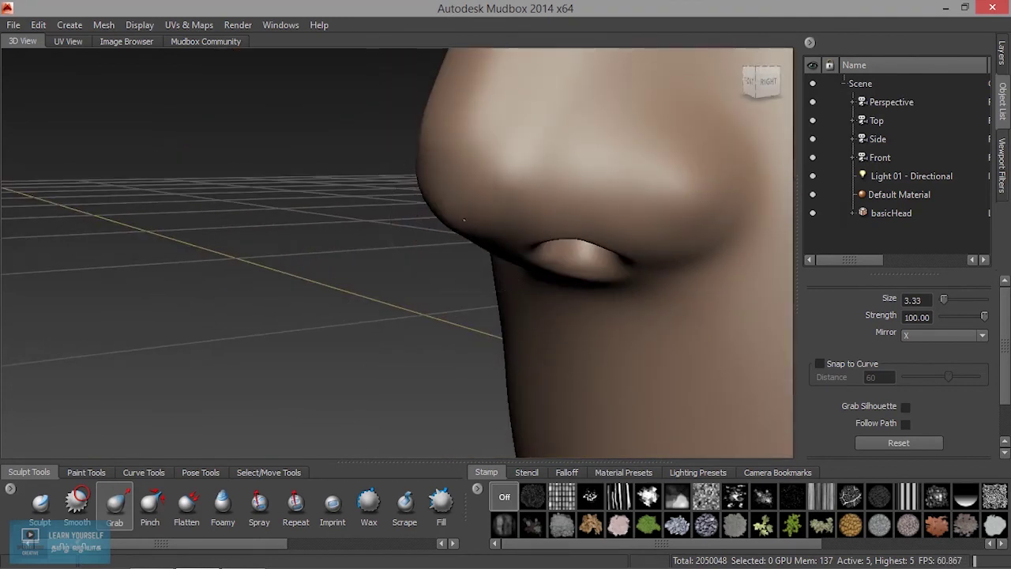
key("ctrl+z")
key("ctrl+z")
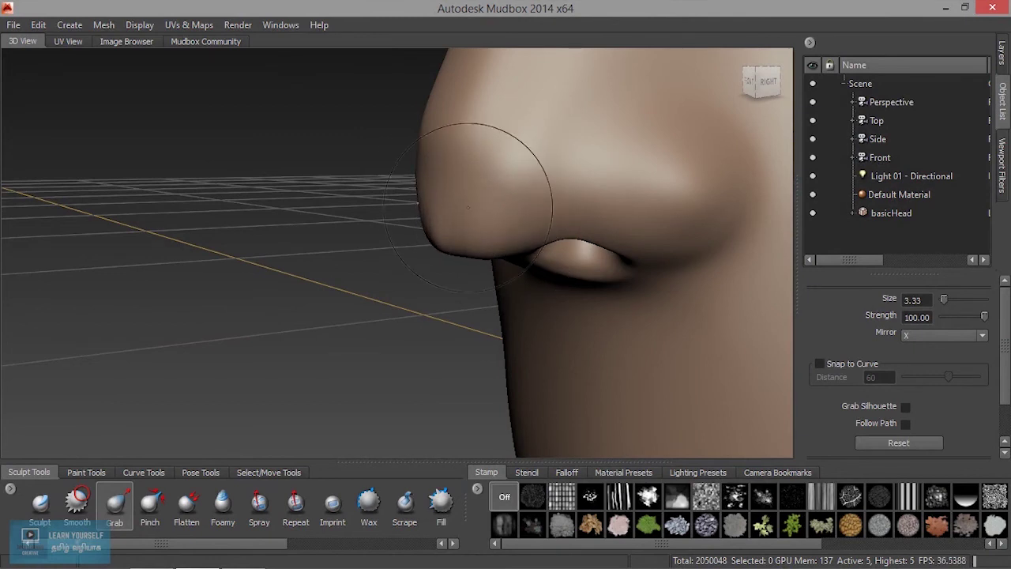
key("ctrl+z")
Pull the nose tip slightly down and forward at Grab size 7.11, undoing a bridge bump
mouse_move(435, 182)
left_mouse_down("alt")
mouse_move(426, 255)
mouse_move(371, 195)
left_mouse_up("alt")
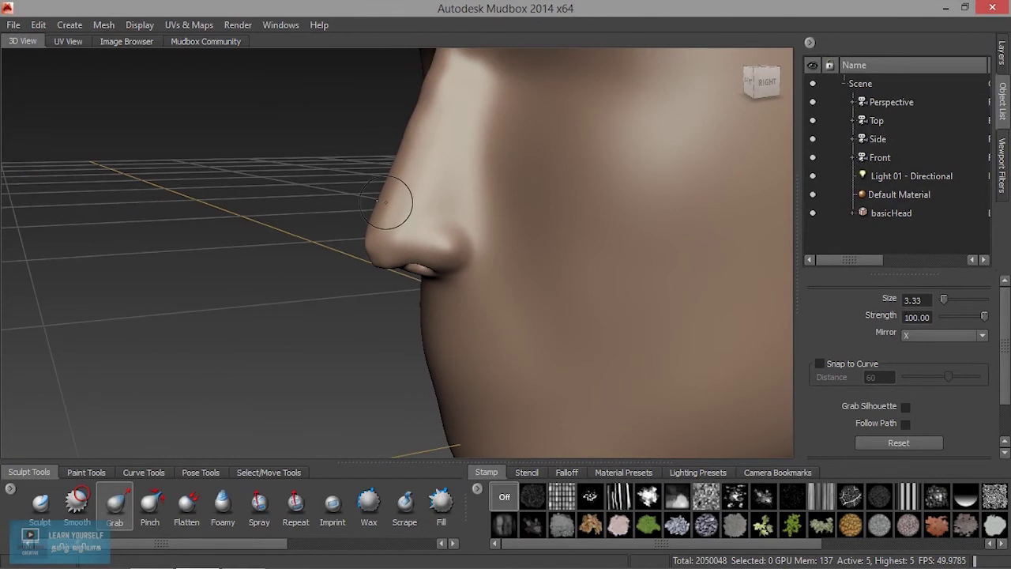
left_click_drag(371, 213, 410, 223)
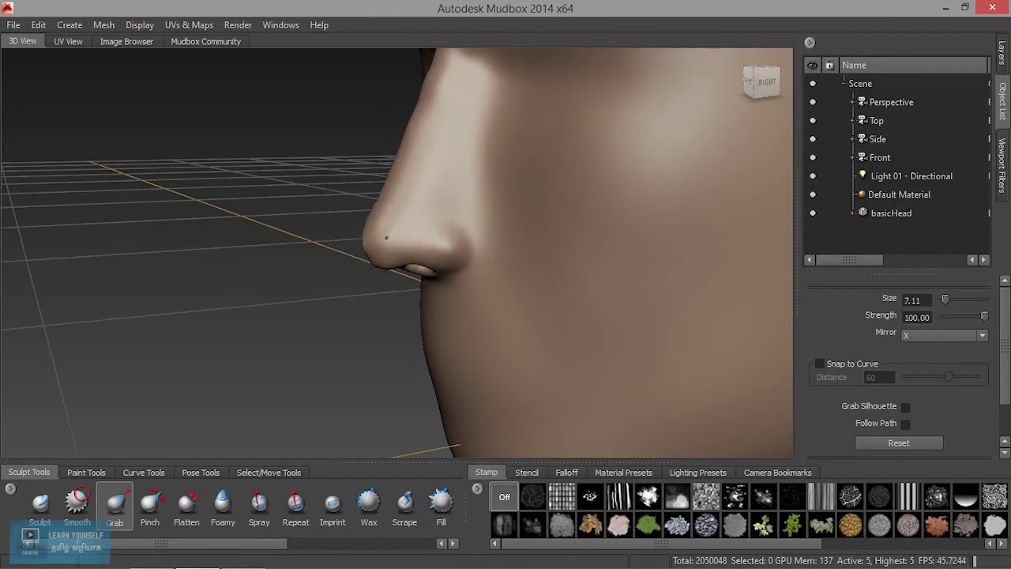
left_click_drag(368, 257, 382, 269)
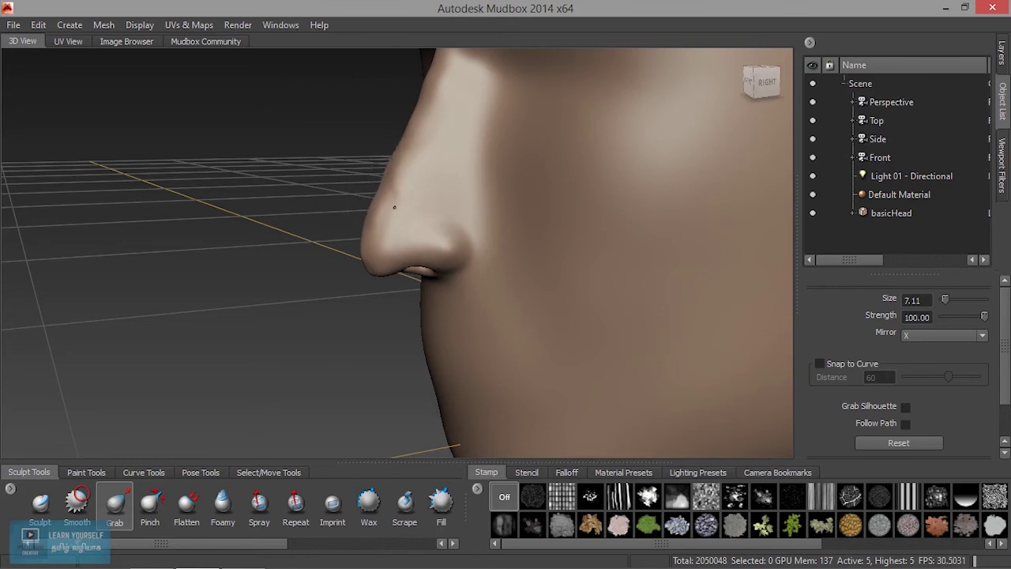
mouse_move(418, 181)
left_mouse_down()
mouse_move(387, 260)
mouse_move(349, 292)
left_mouse_up()
key("ctrl+z")
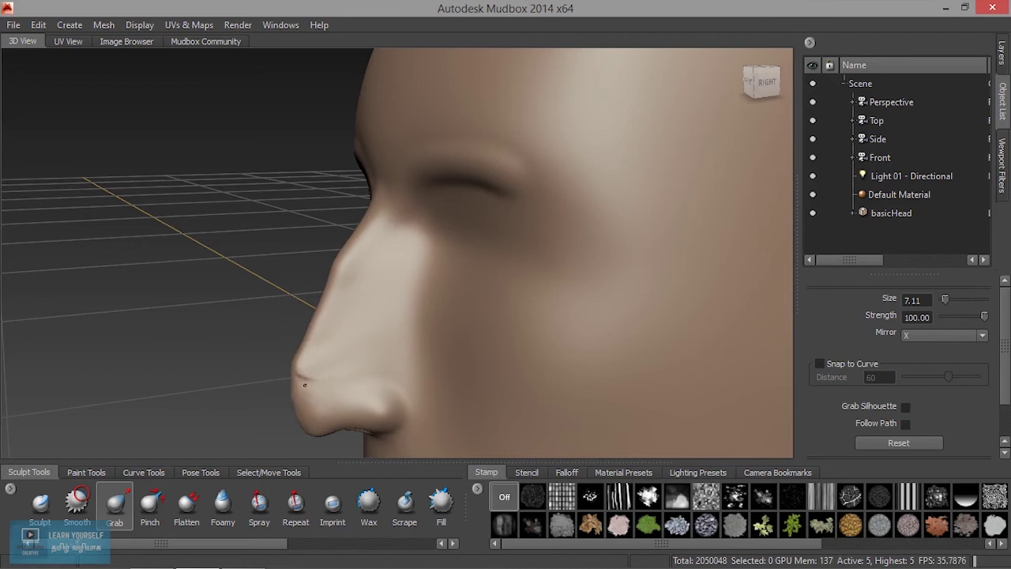
key("shift")
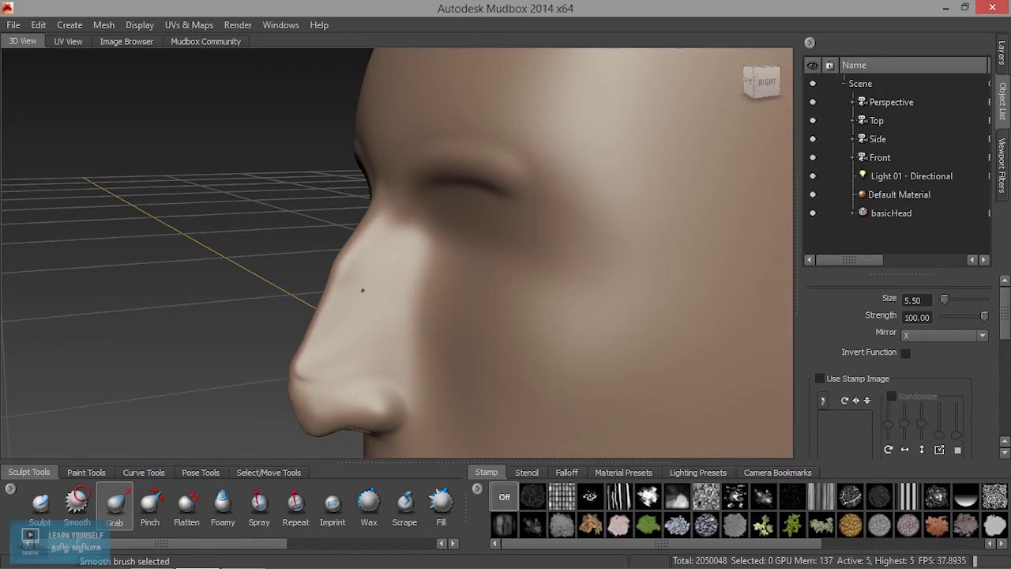
left_click_drag(364, 289, 428, 287, "alt")
scroll(428, 287, "up", 2)
key("shift")
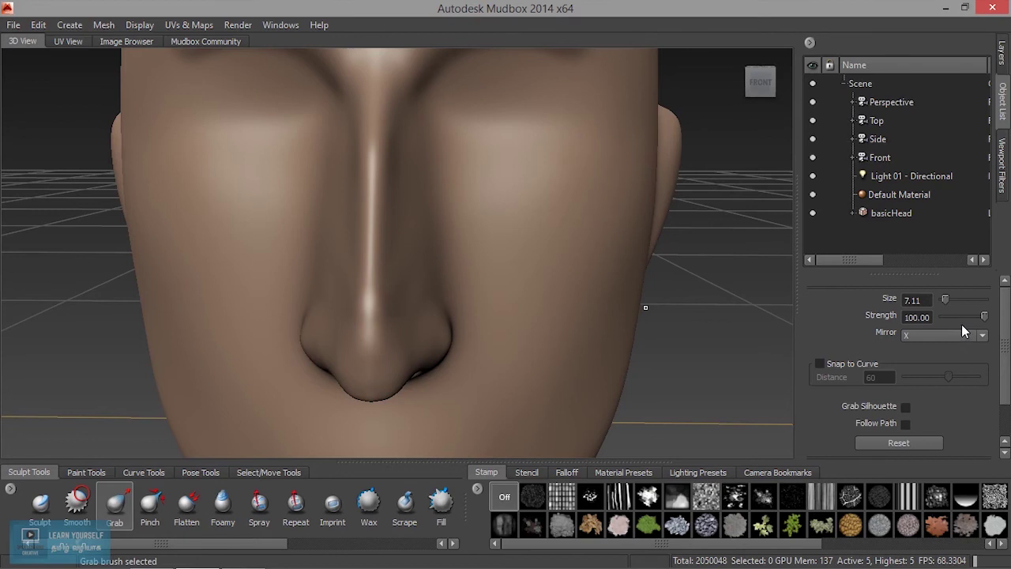
Widen both nostrils outward and pull the outer eyebrow end down with the Grab brush
key("shift")
mouse_move(433, 342)
left_mouse_down()
mouse_move(442, 327)
mouse_move(437, 355)
mouse_move(469, 365)
left_mouse_up()
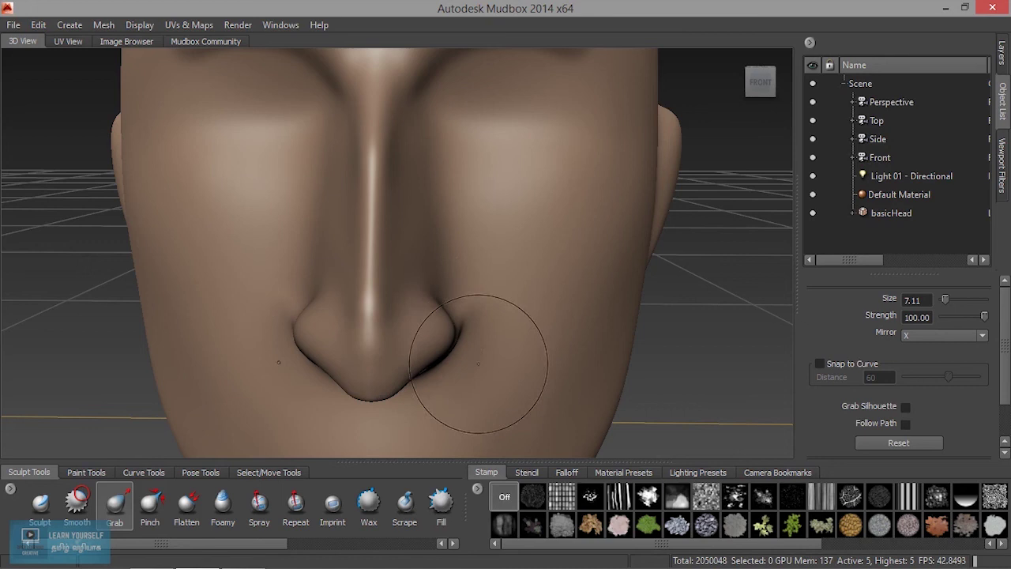
left_click_drag(478, 363, 440, 339, "alt")
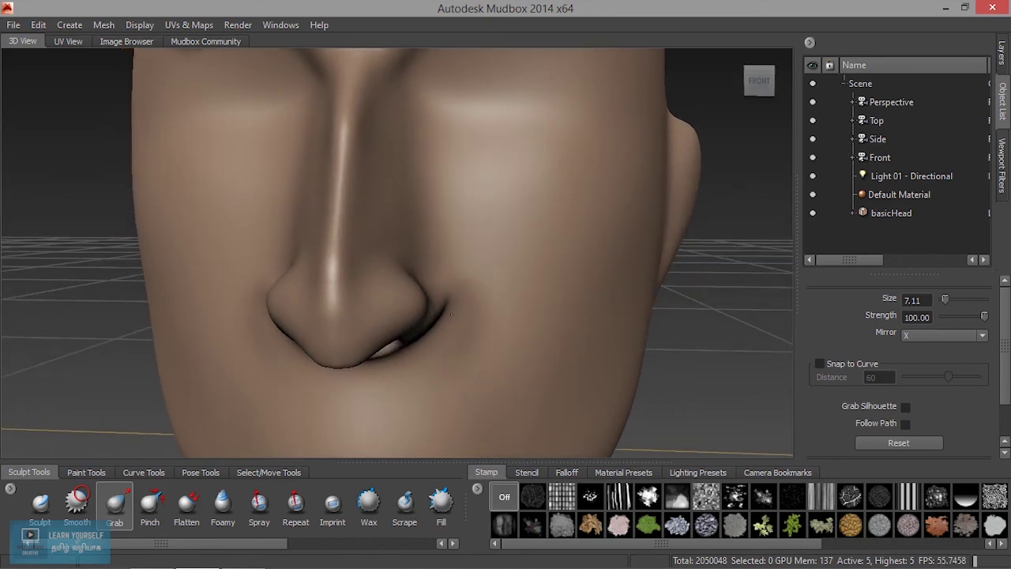
left_click_drag(474, 271, 474, 343, "alt")
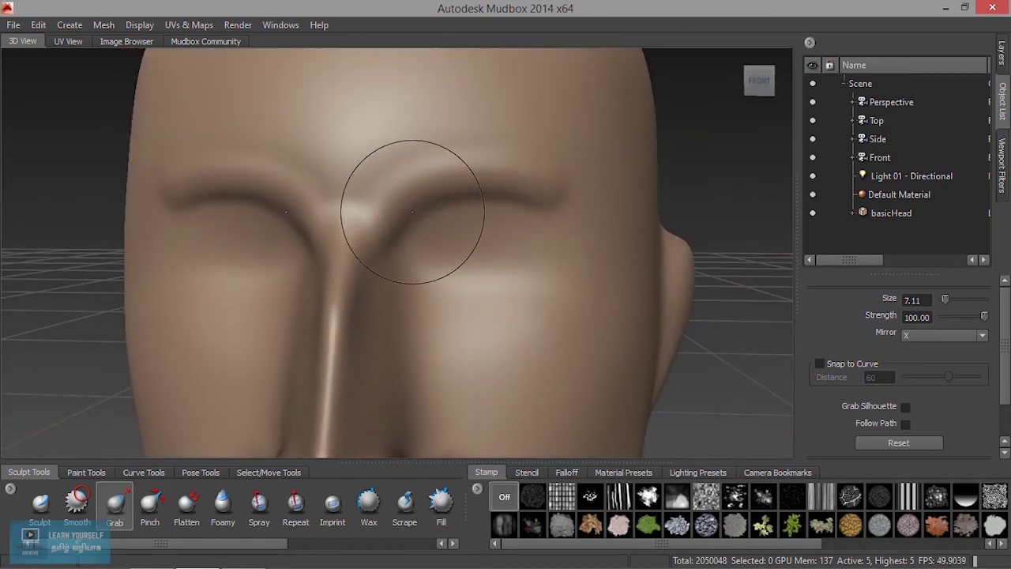
mouse_move(552, 210)
left_mouse_down()
mouse_move(556, 236)
mouse_move(607, 257)
left_mouse_up()
mouse_move(525, 302)
left_mouse_down("alt")
mouse_move(481, 309)
mouse_move(531, 304)
left_mouse_up("alt")
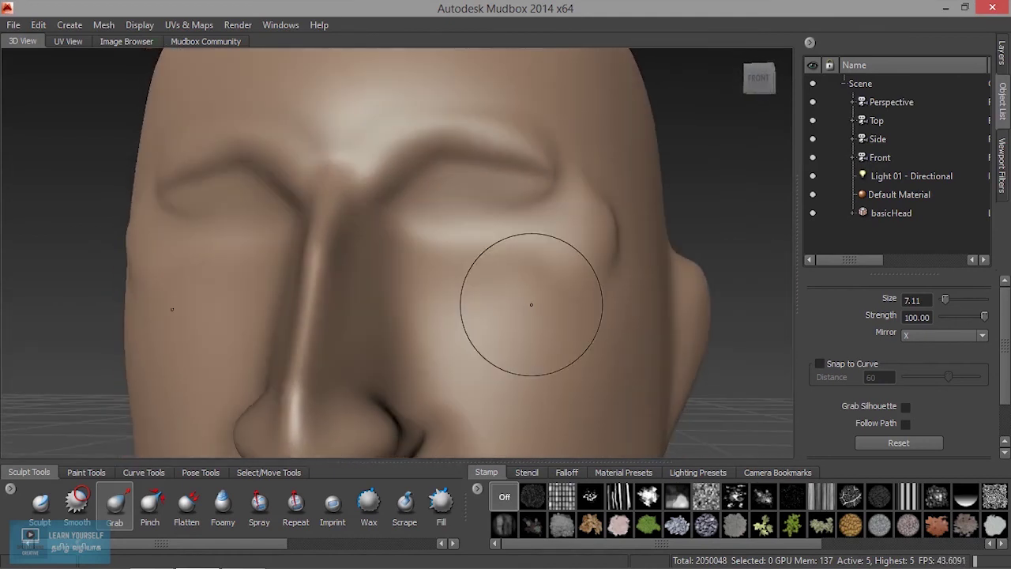
Enlarge the Grab brush to 15.39 and reframe the head to a straight front view
key("shift")
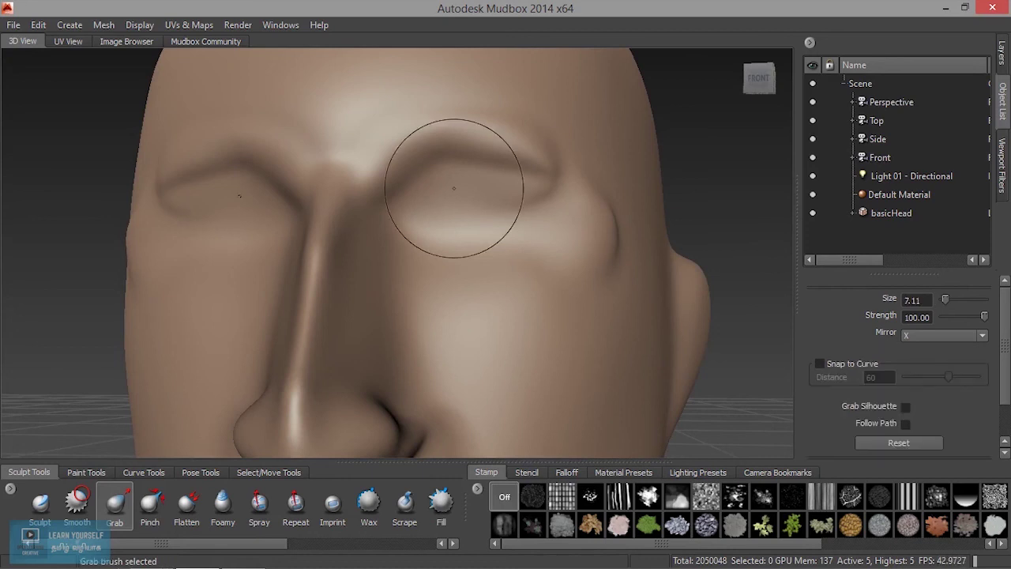
left_click_drag(395, 181, 260, 190, "alt")
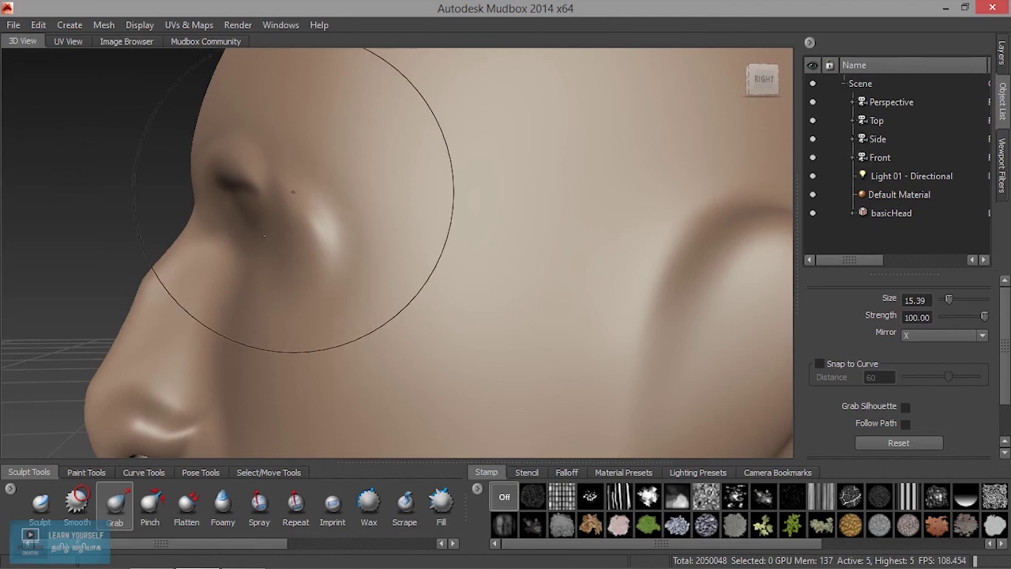
right_click_drag(261, 190, 319, 272, "alt")
left_click_drag(318, 272, 319, 206, "alt")
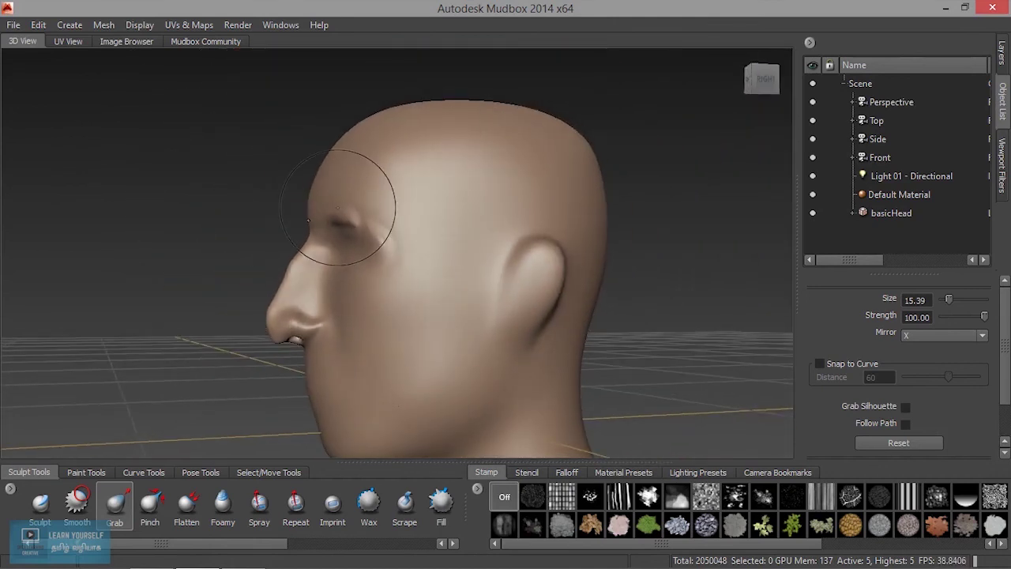
left_click_drag(350, 214, 362, 235, "alt")
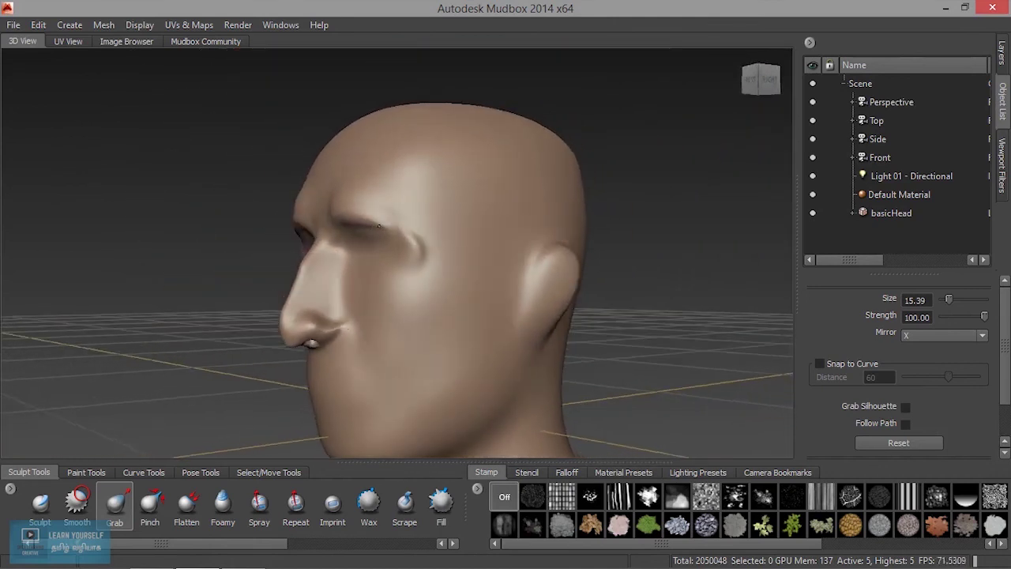
left_click_drag(362, 227, 371, 238, "alt")
right_click_drag(372, 237, 404, 294, "alt")
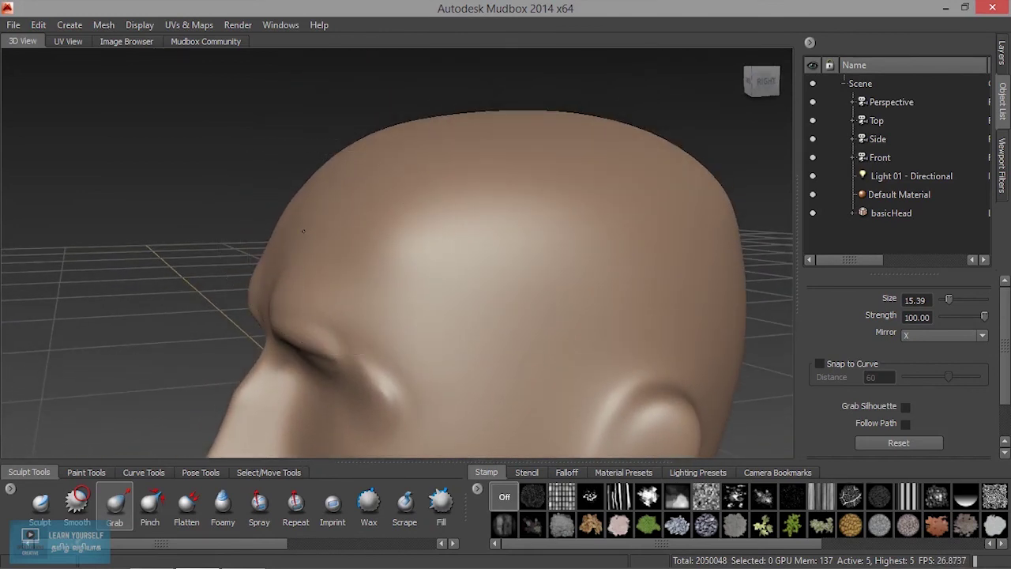
left_click_drag(302, 230, 320, 227, "alt")
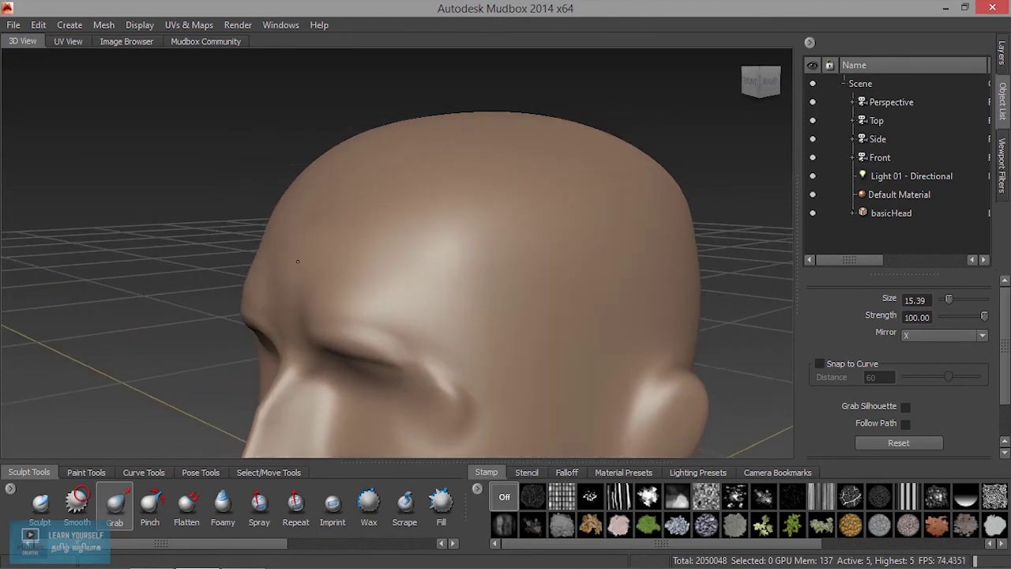
left_click_drag(313, 222, 334, 236, "alt")
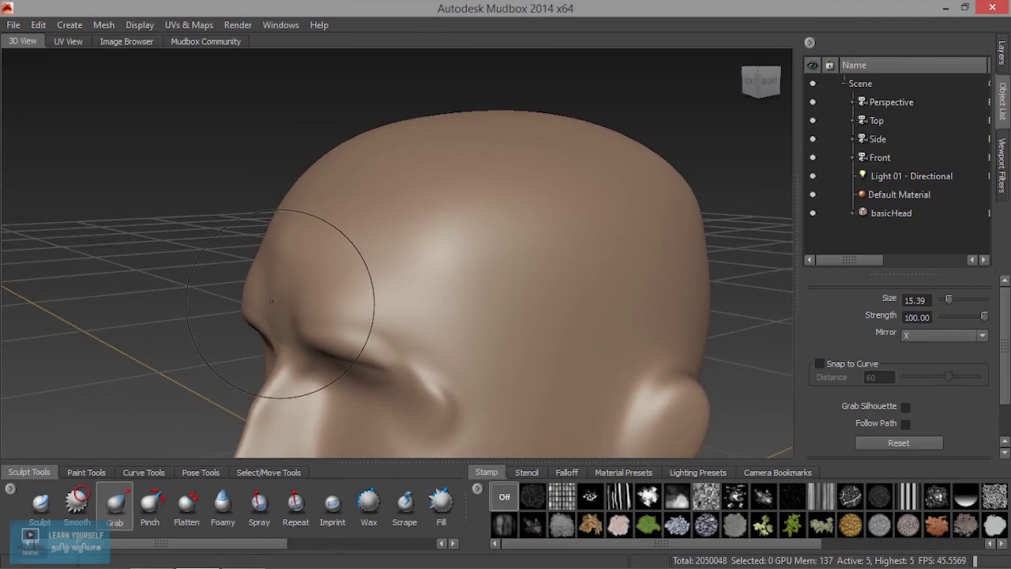
key("f")
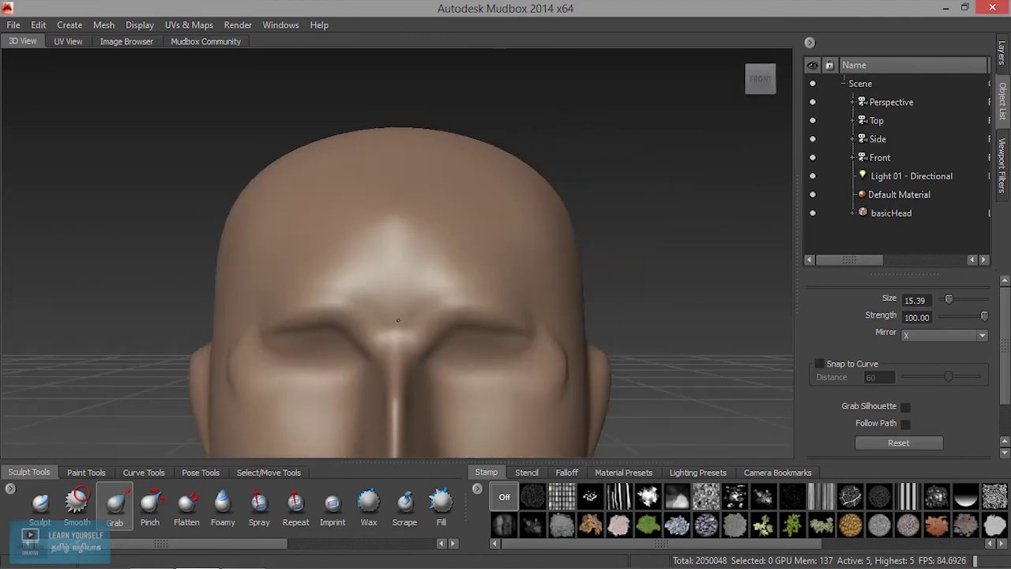
scroll(398, 320, "down", 3)
scroll(395, 348, "up", 3)
scroll(332, 300, "up", 3)
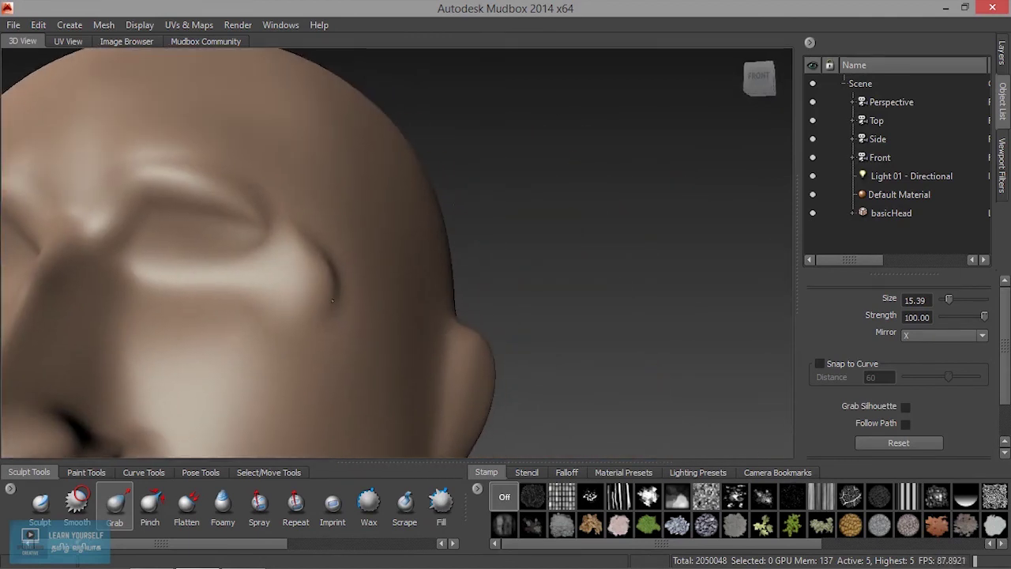
key("shift")
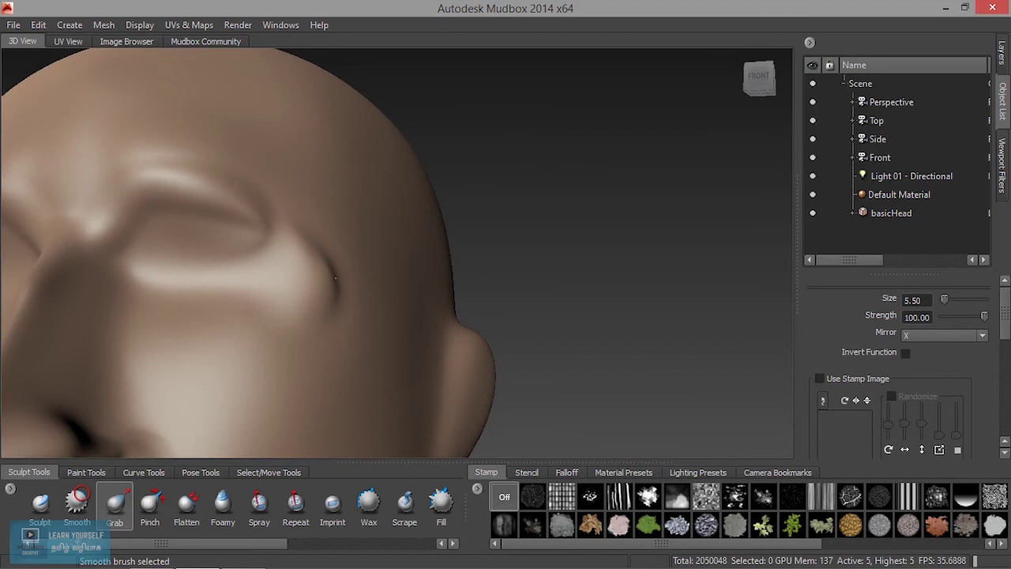
Switch to the Flatten brush (size 15.39, strength 3.41) and orbit to a frontal view of the head and eye
left_click(187, 506)
scroll(269, 339, "down", 3)
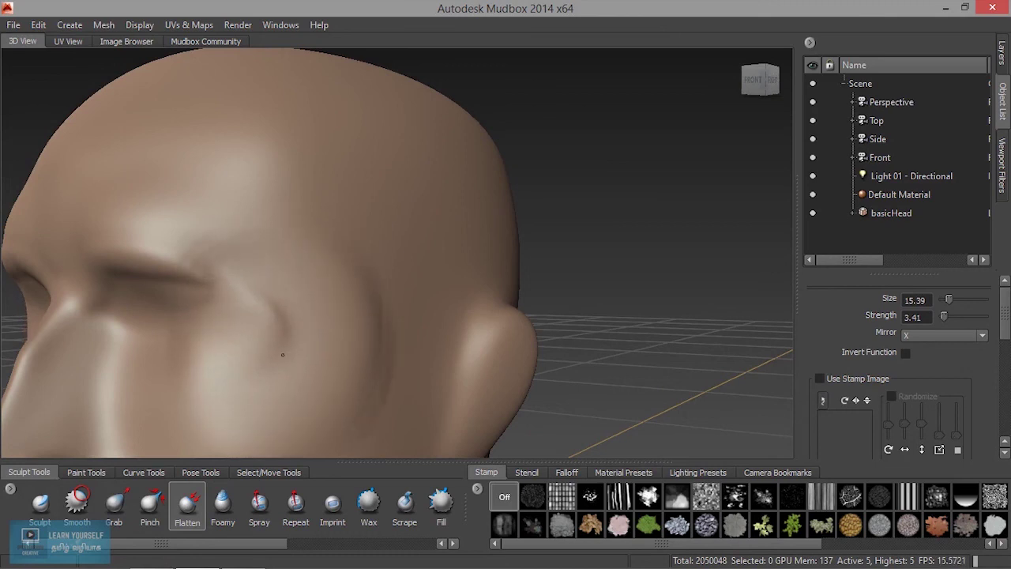
left_click_drag(275, 334, 441, 335, "alt")
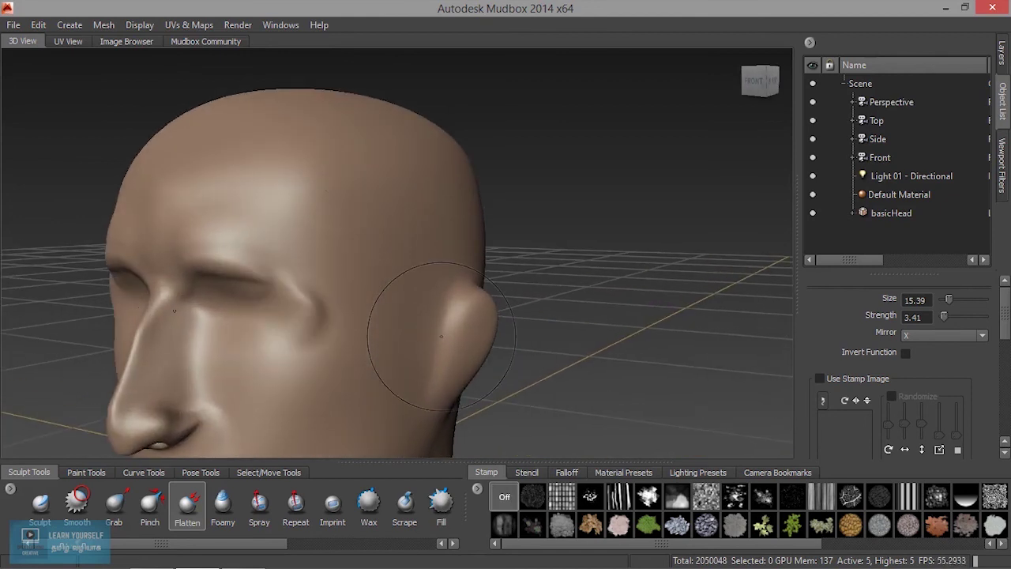
left_click_drag(293, 322, 342, 301, "alt")
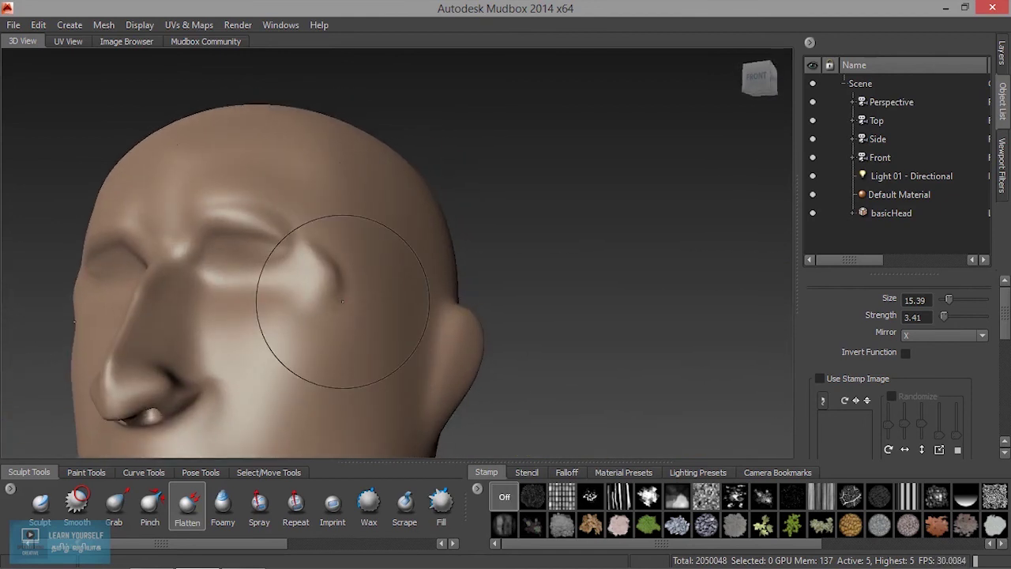